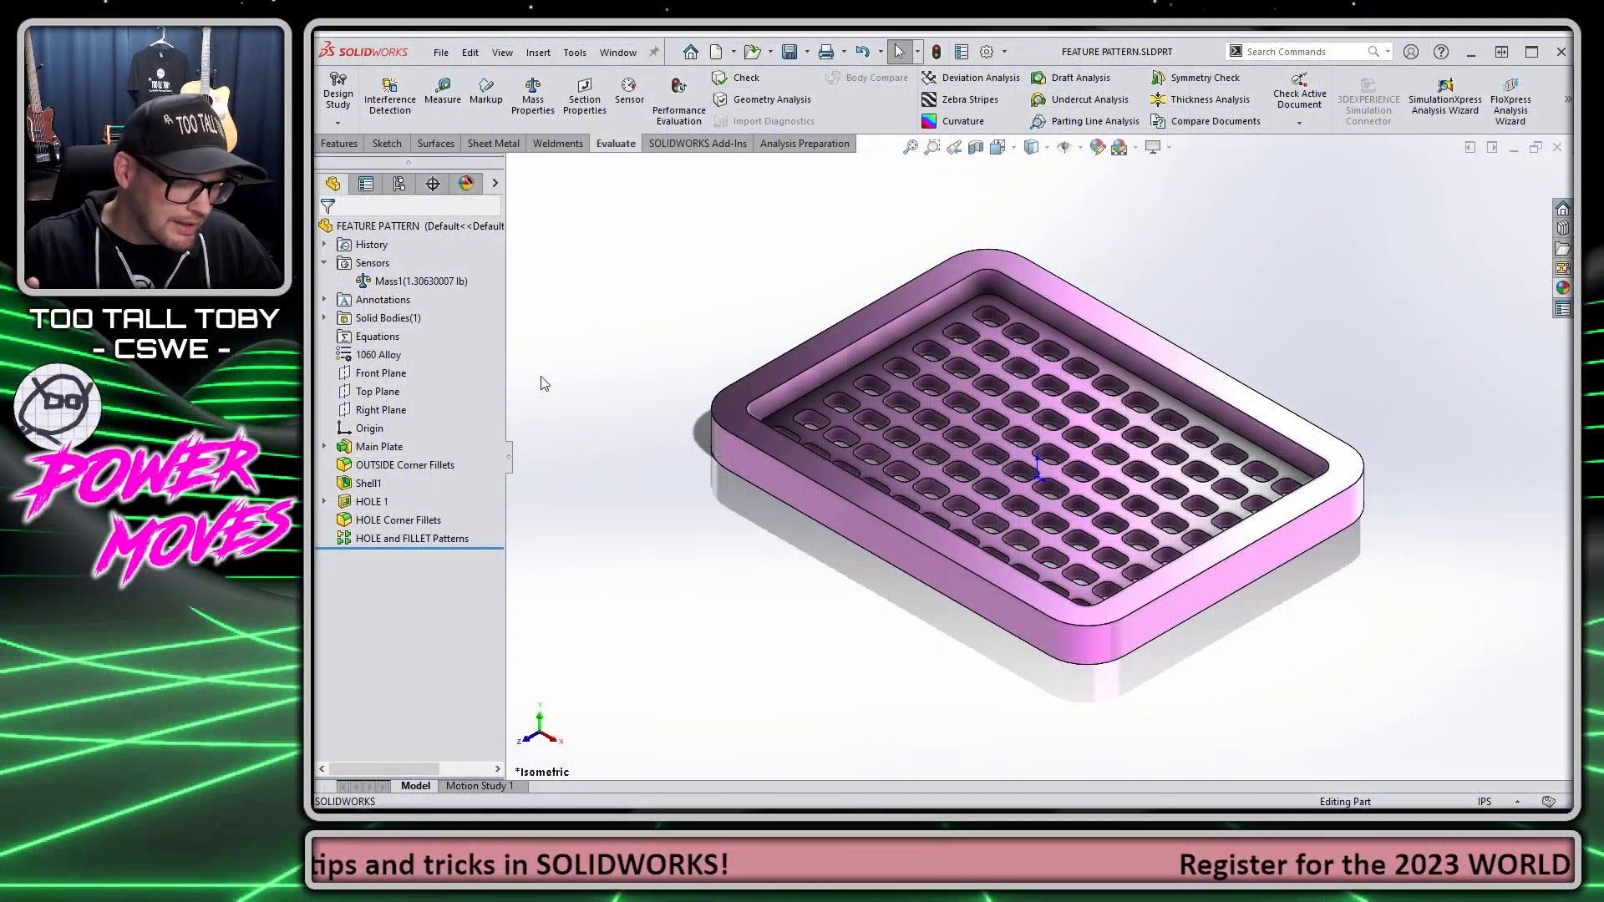
Step: View the sketch-pattern part's hole sketch, then roll the feature-pattern part back before the holes and forward through HOLE 1
key("ctrl+Tab")
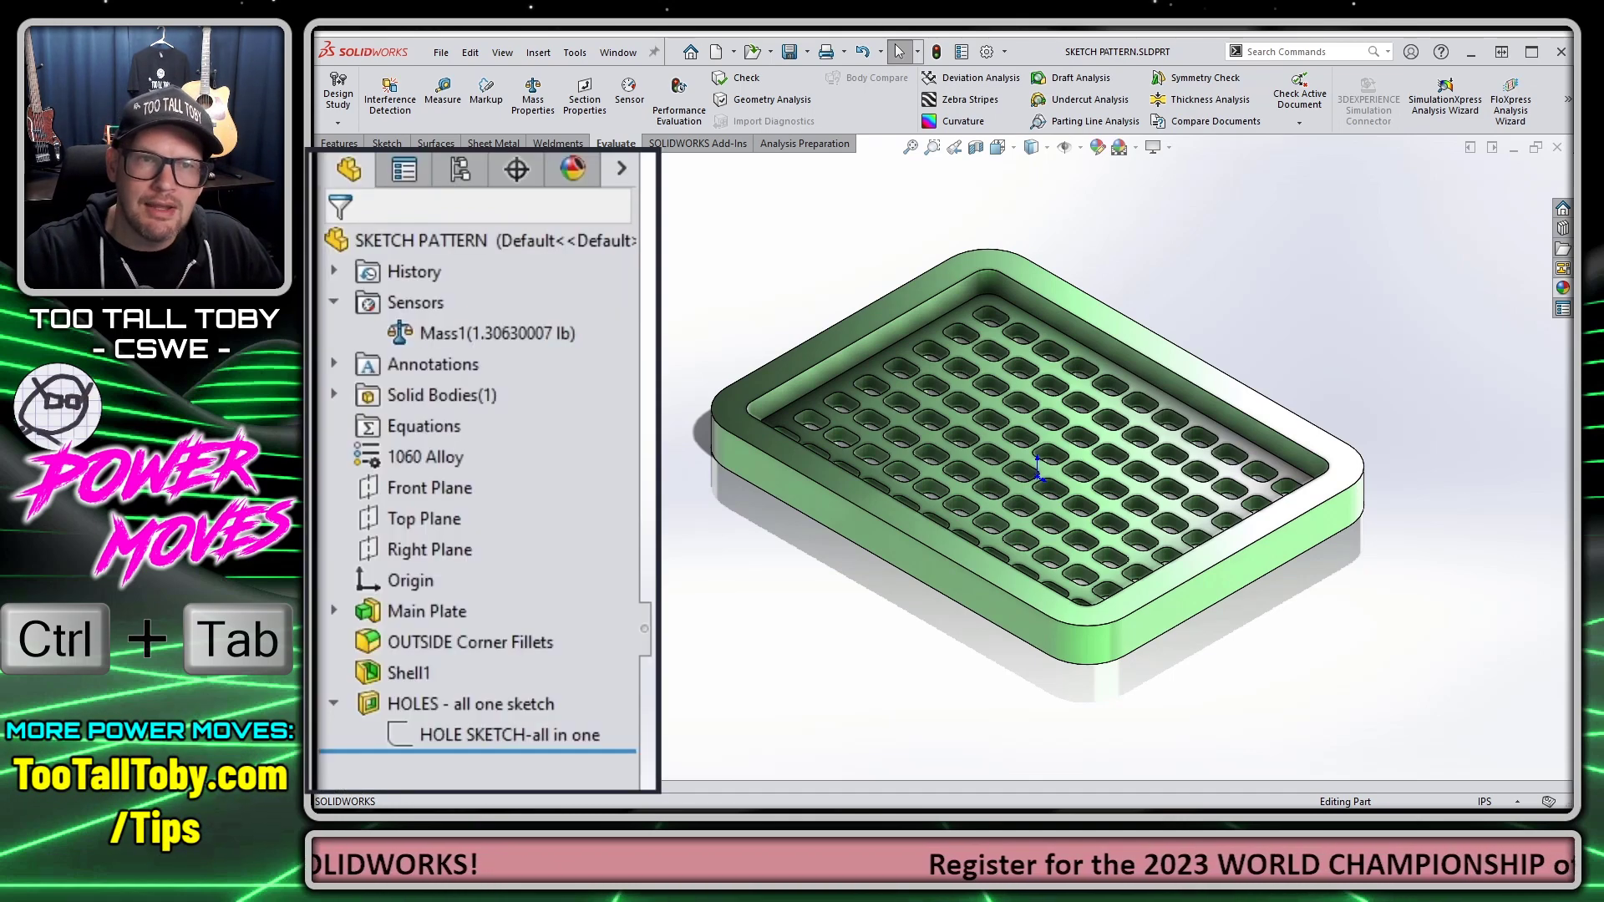
left_click(497, 739)
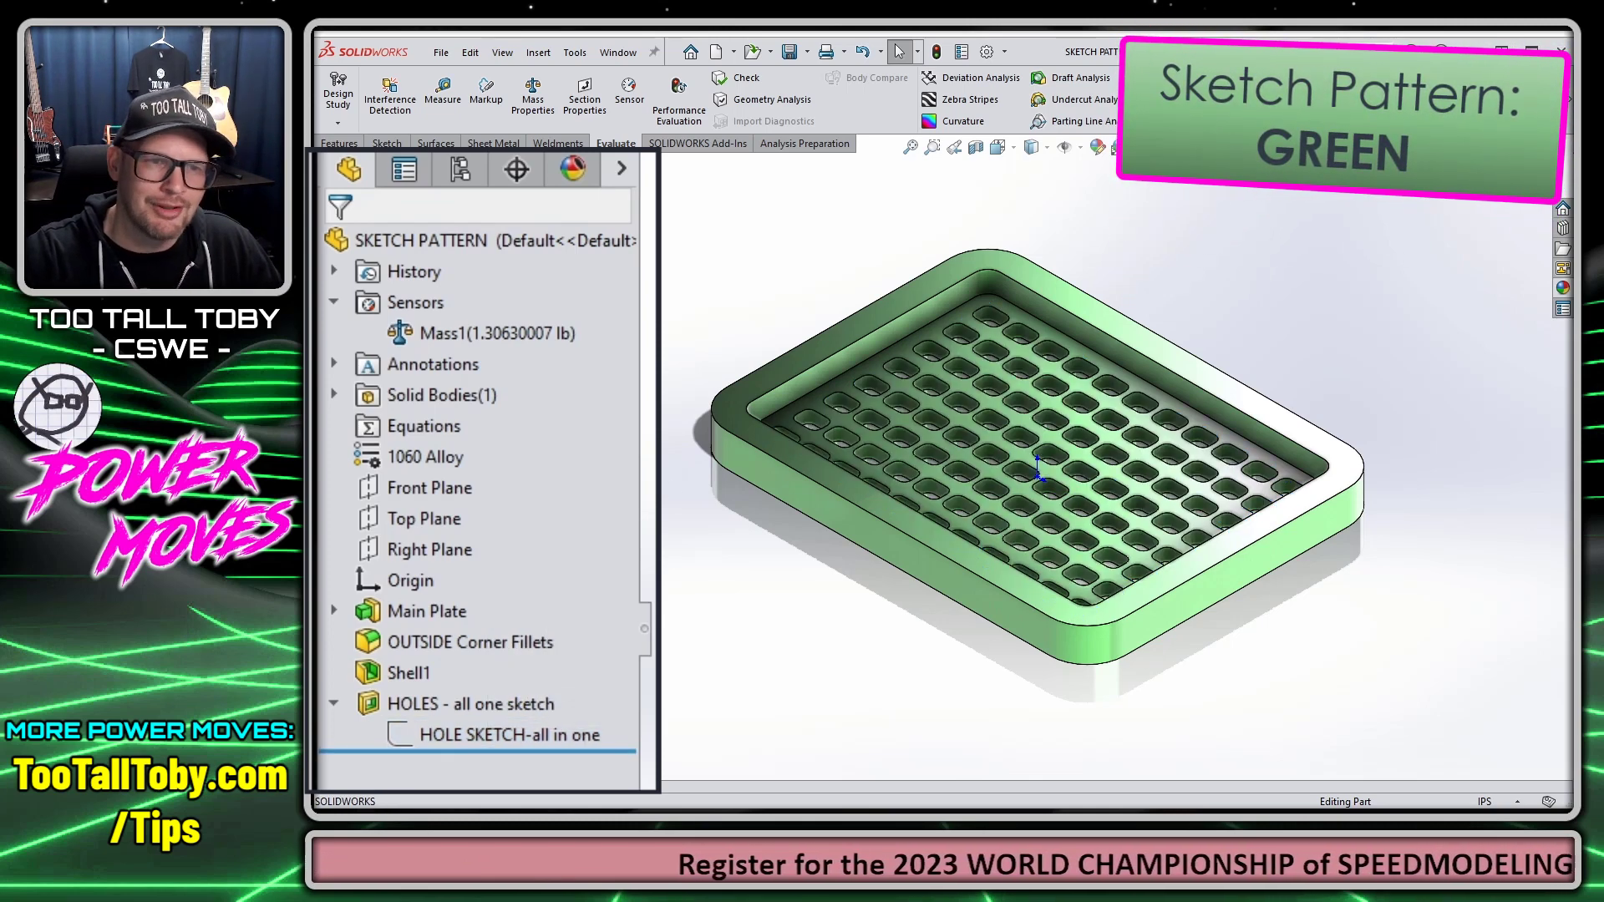
key("ctrl+Tab")
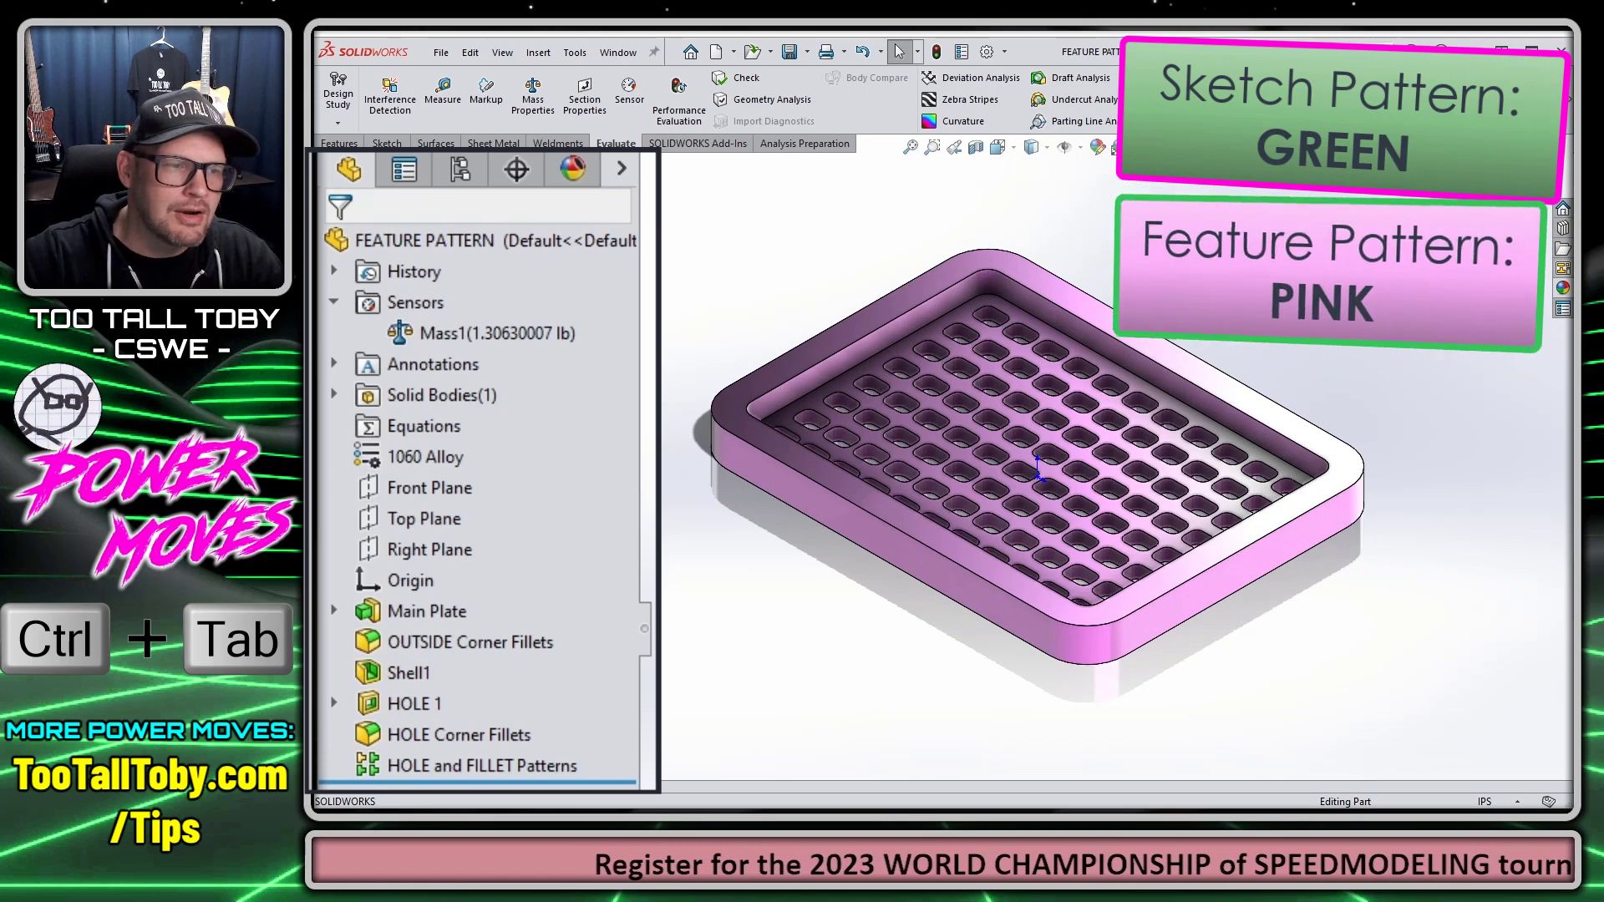
left_click_drag(607, 786, 573, 717)
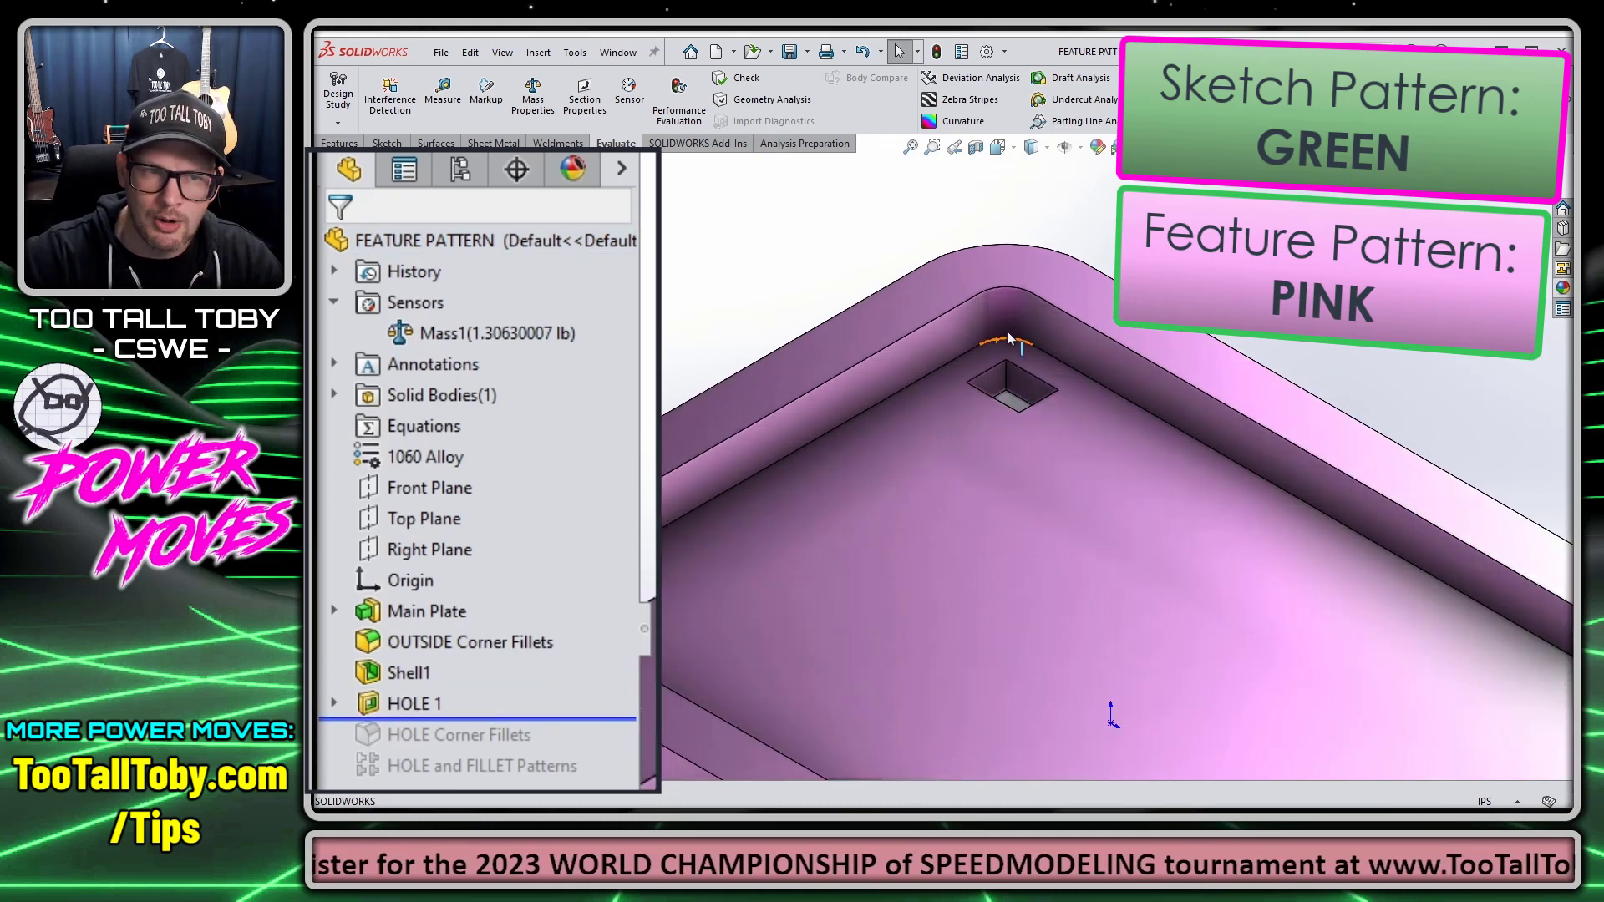
left_click_drag(592, 720, 600, 780)
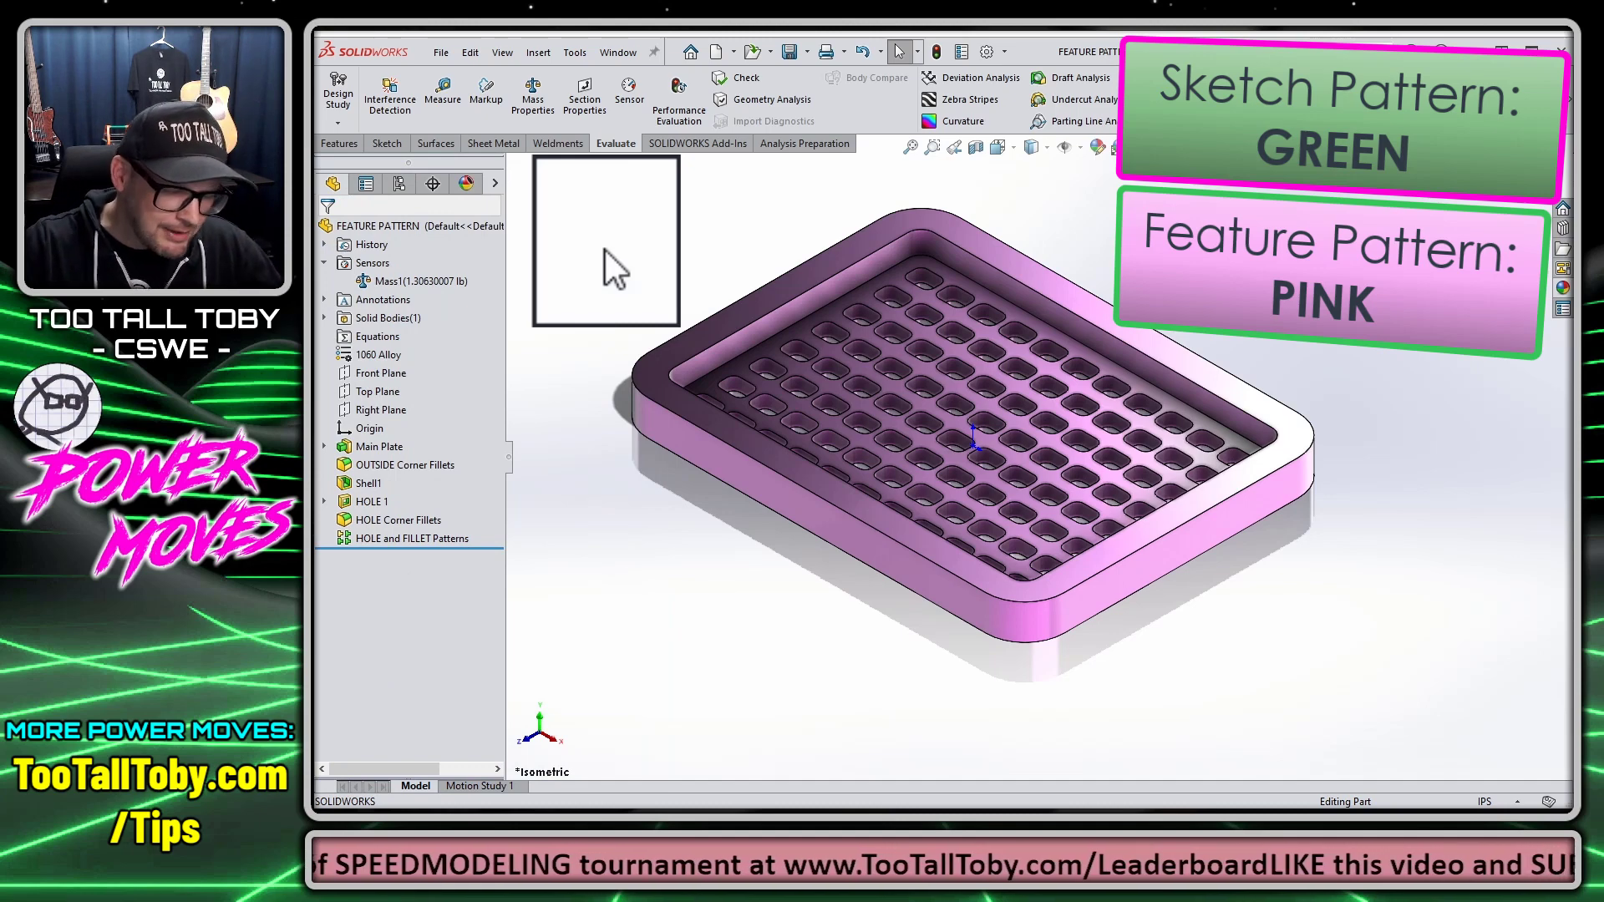
Step: Force full rebuilds of the feature-pattern part, then the sketch-pattern part
key("ctrl+q")
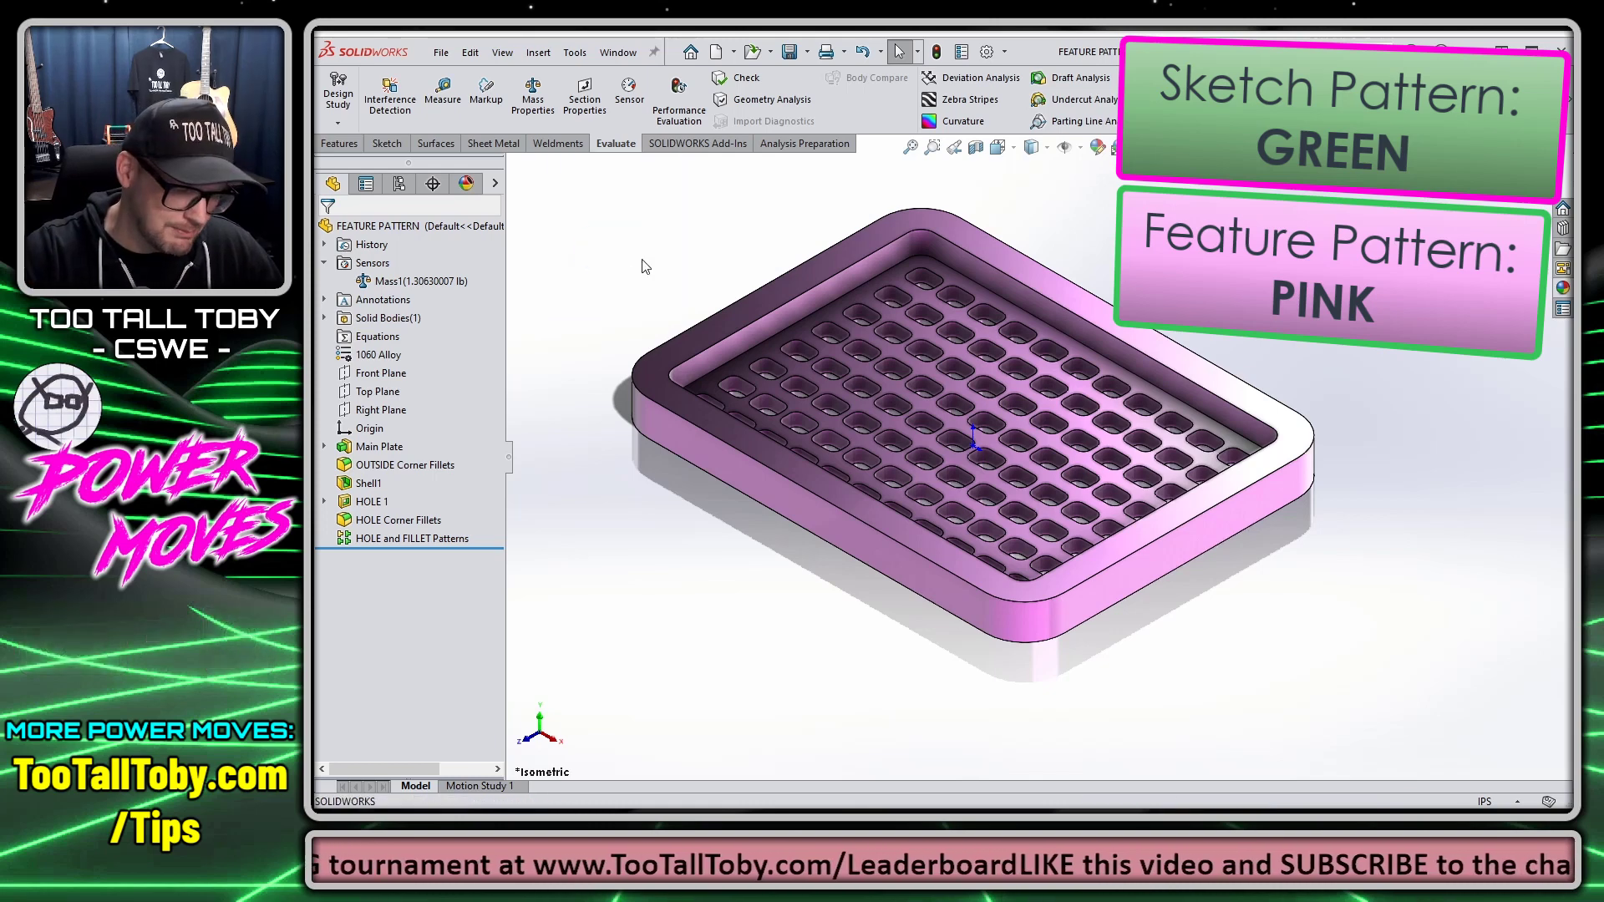
key("ctrl+Tab")
key("ctrl+q")
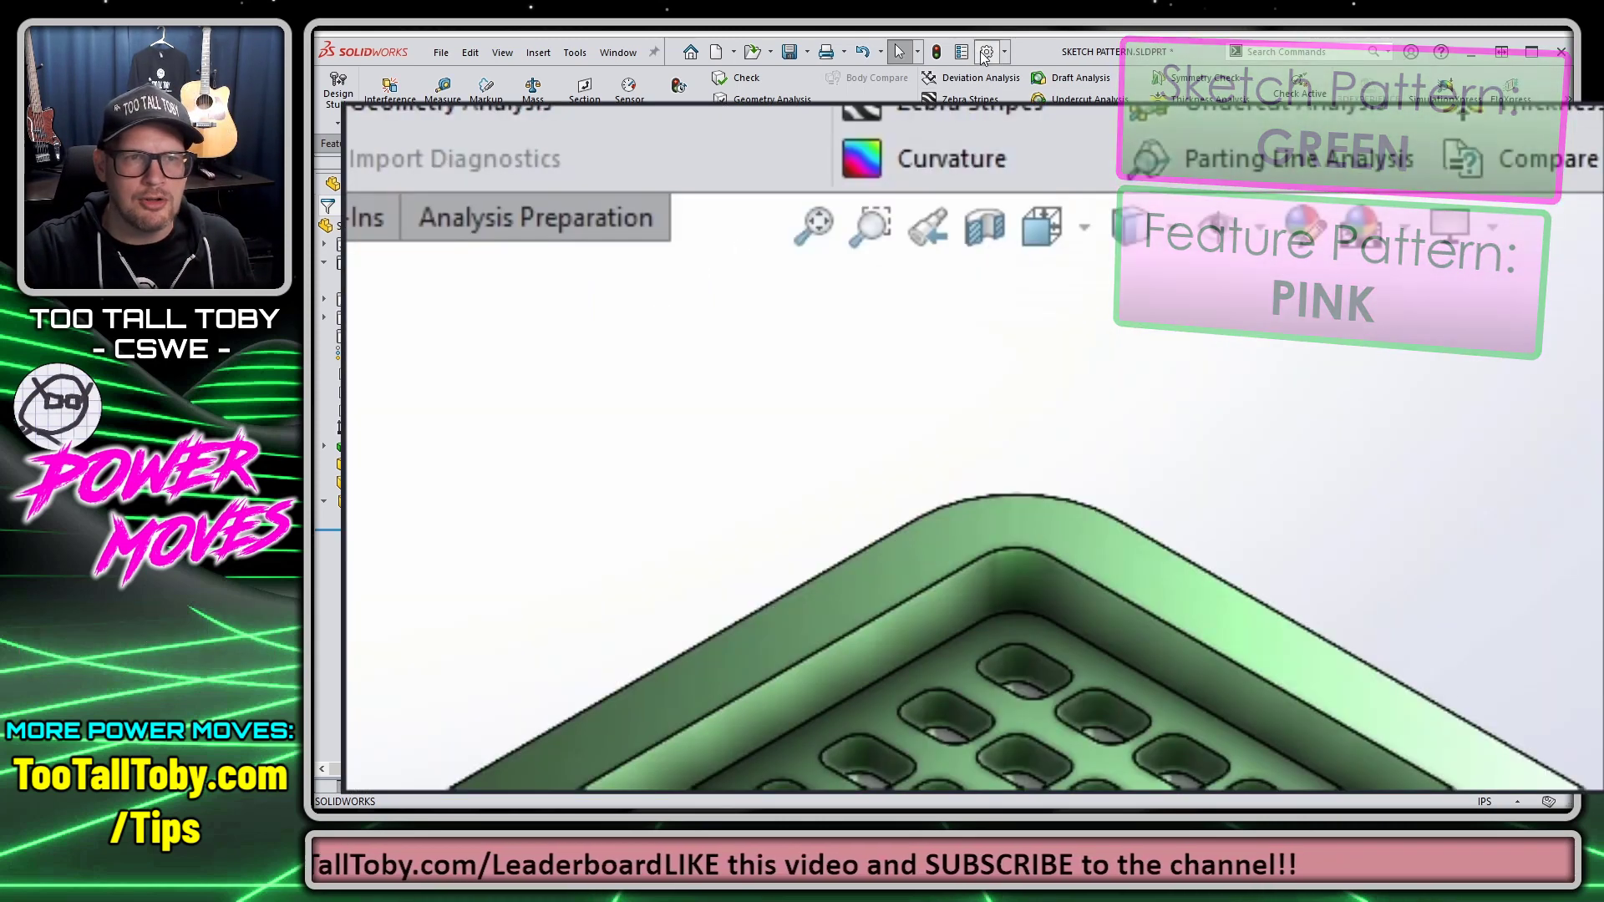
left_click(987, 51)
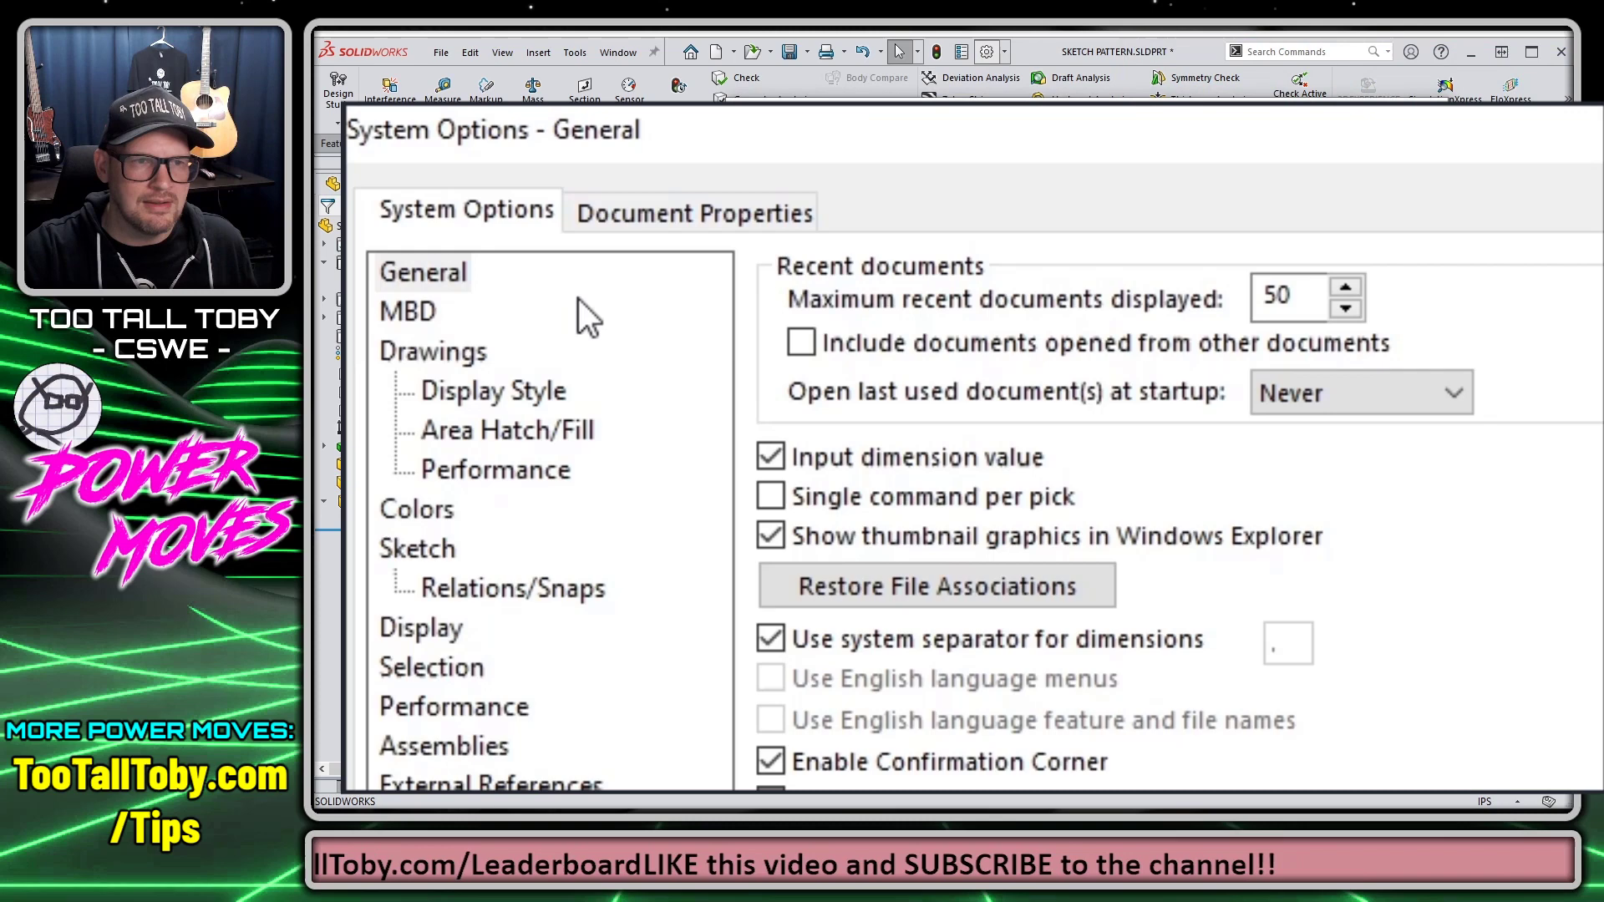
left_click(428, 710)
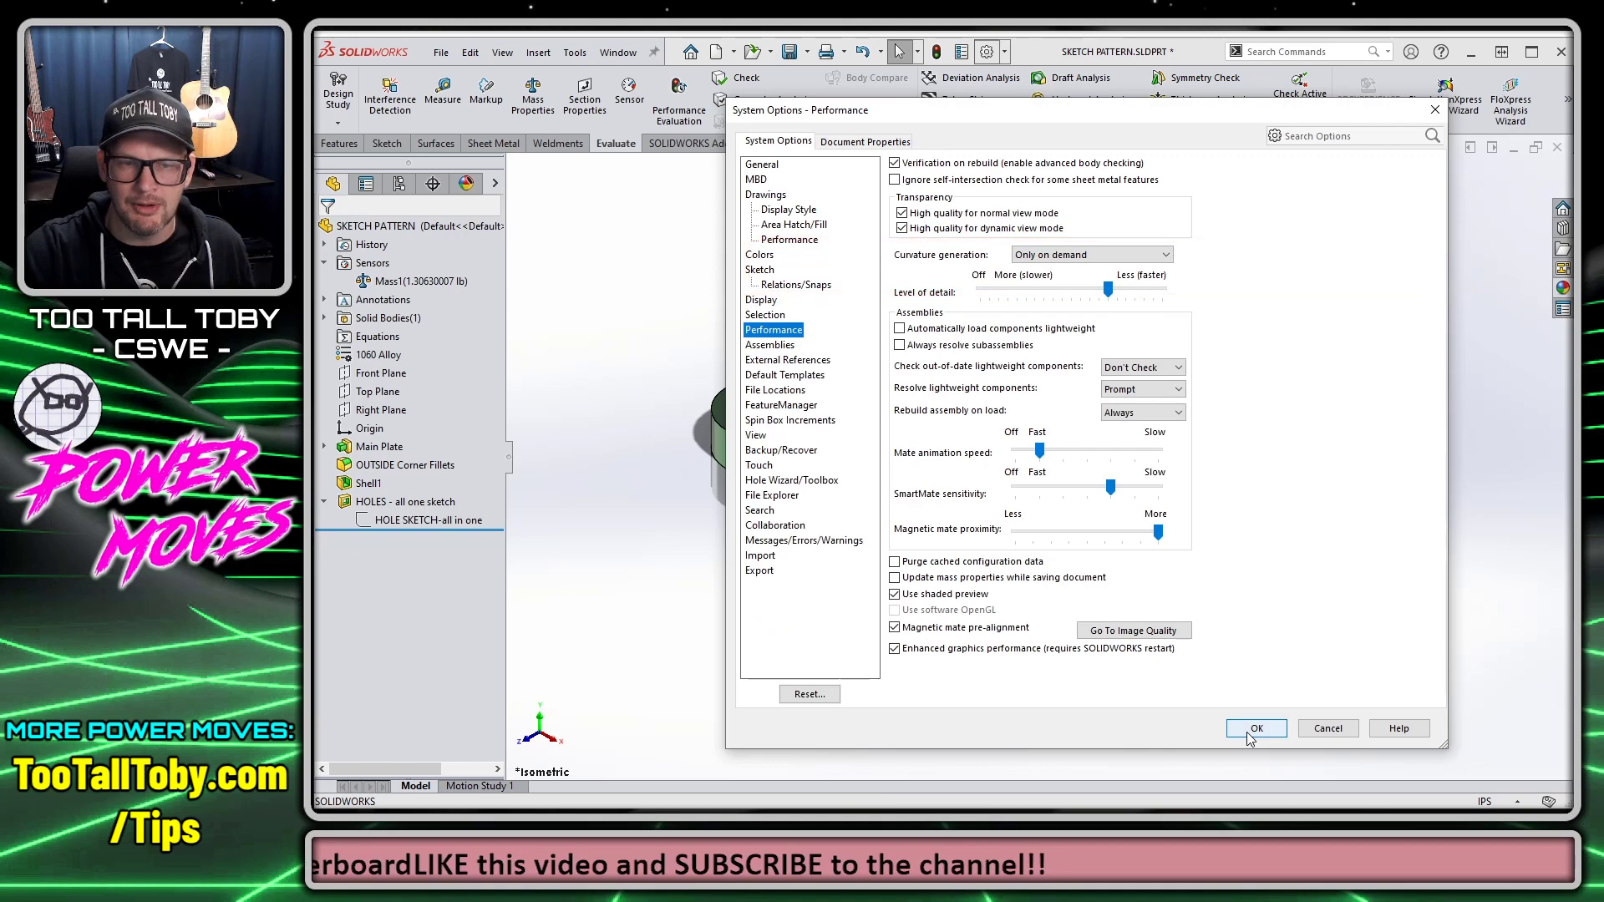
left_click(1256, 729)
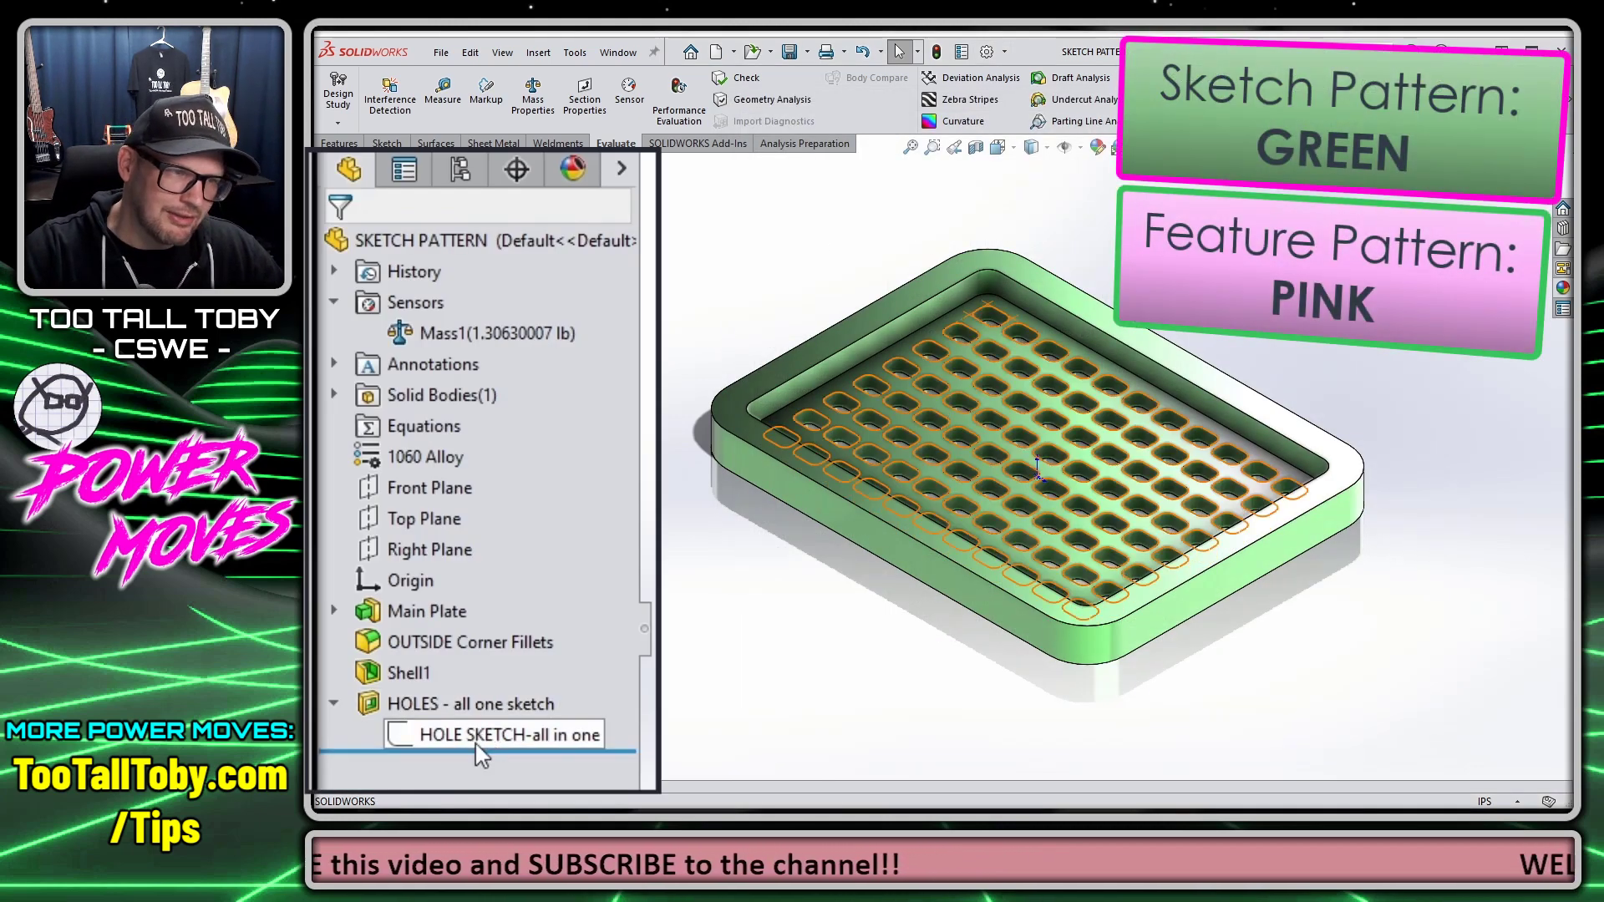
left_click(481, 516)
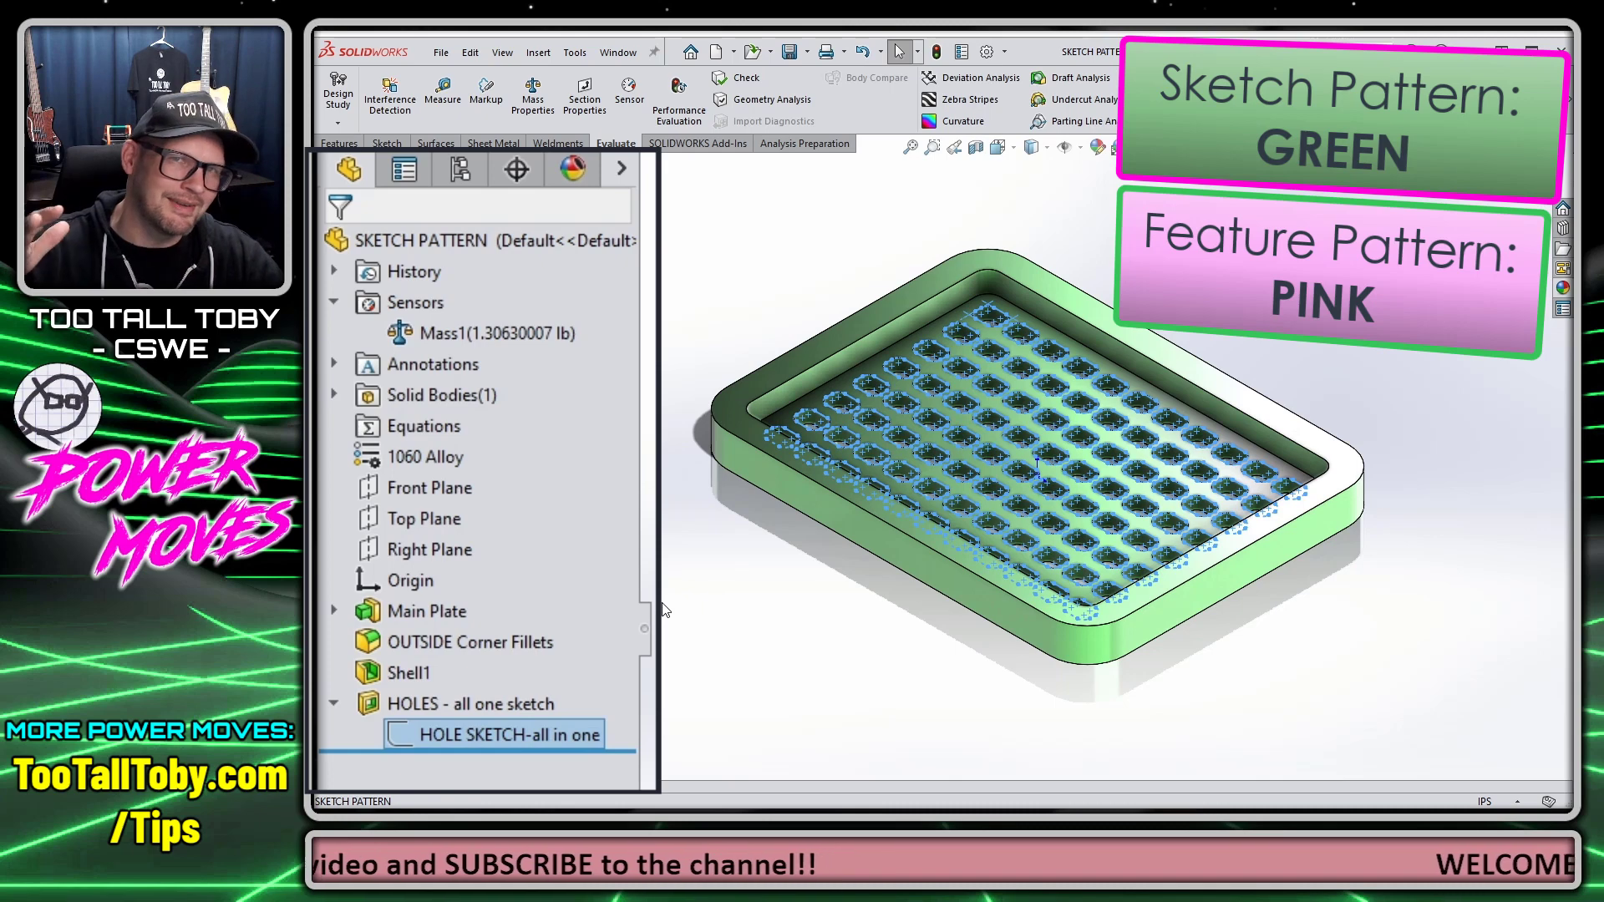
key("Escape")
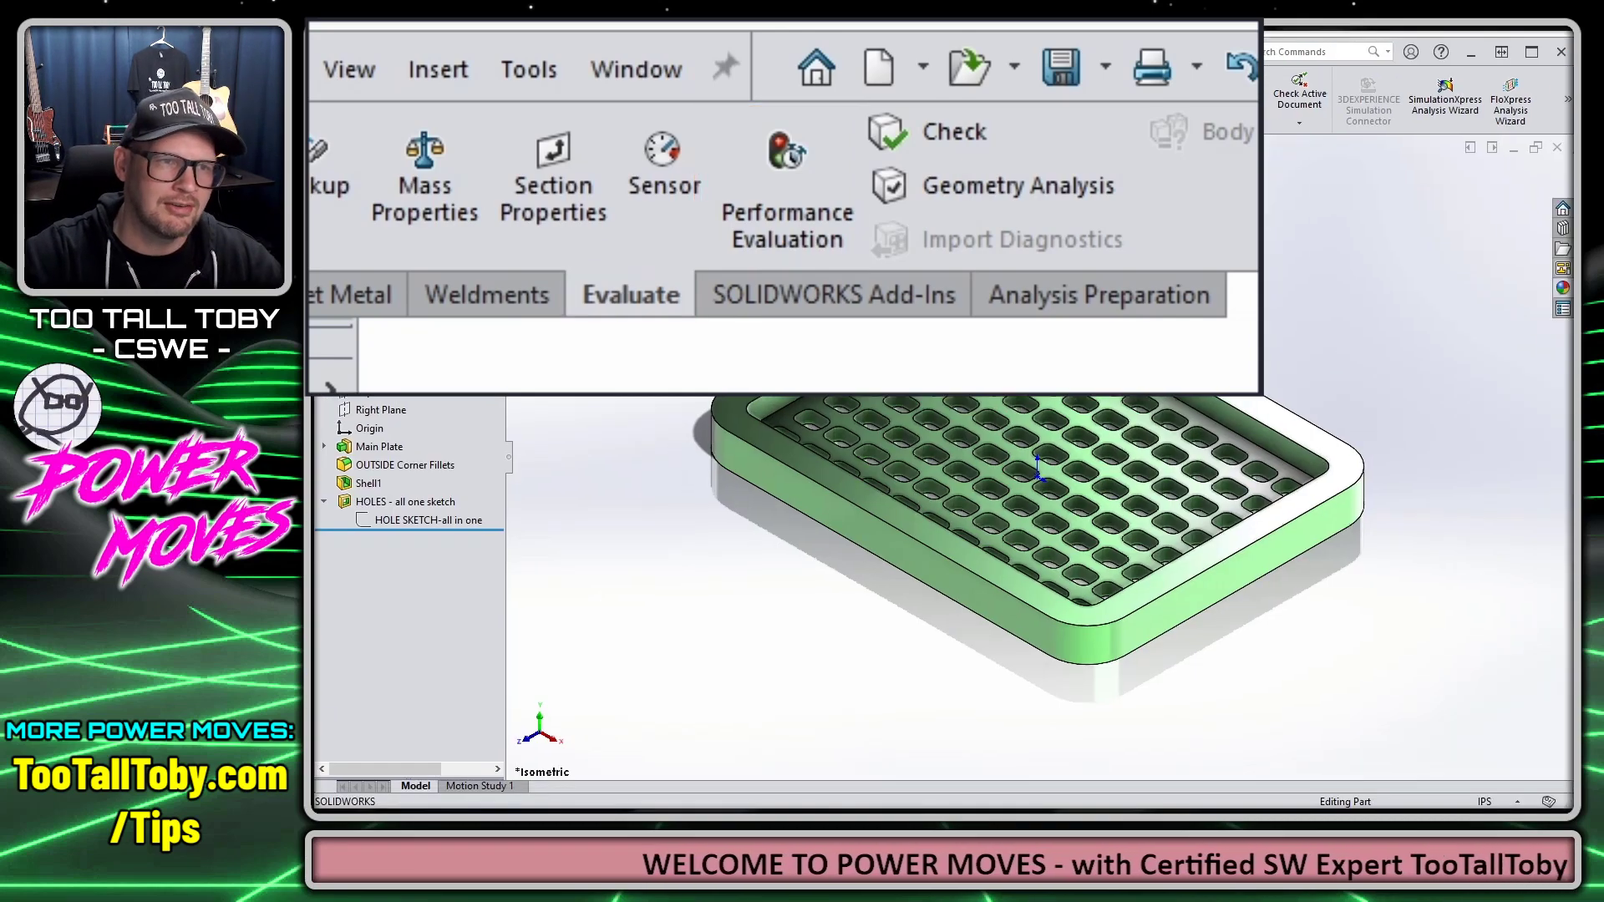
Step: Evaluate the sketch-pattern part's rebuild: 0.66 s total, 0.55 s from HOLES
left_click(665, 90)
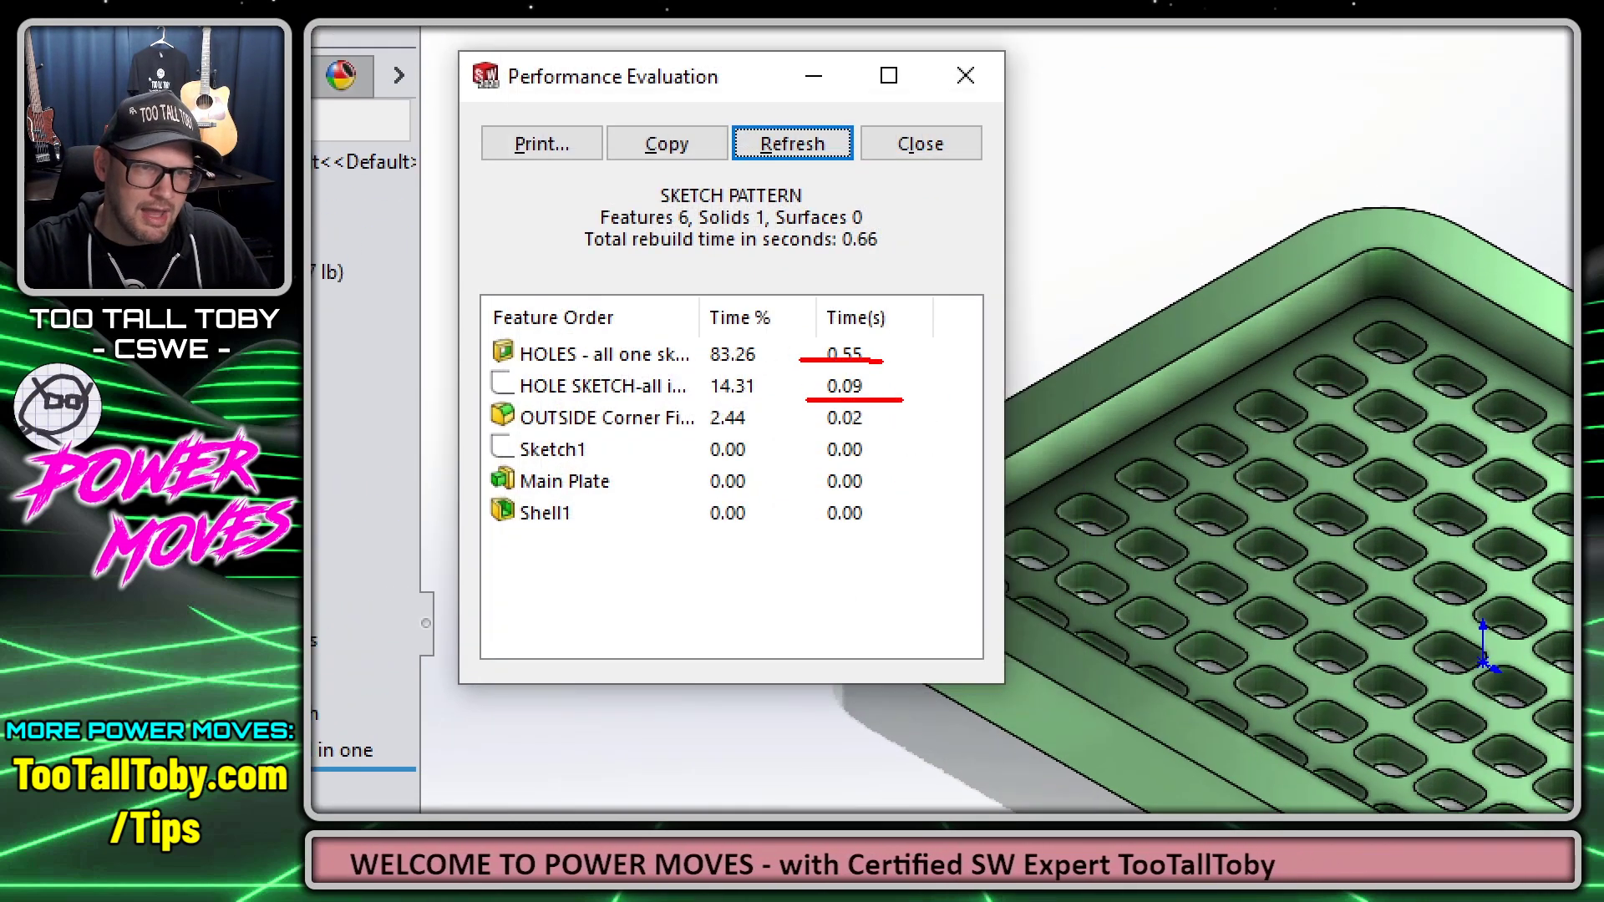
left_click_drag(568, 253, 912, 262)
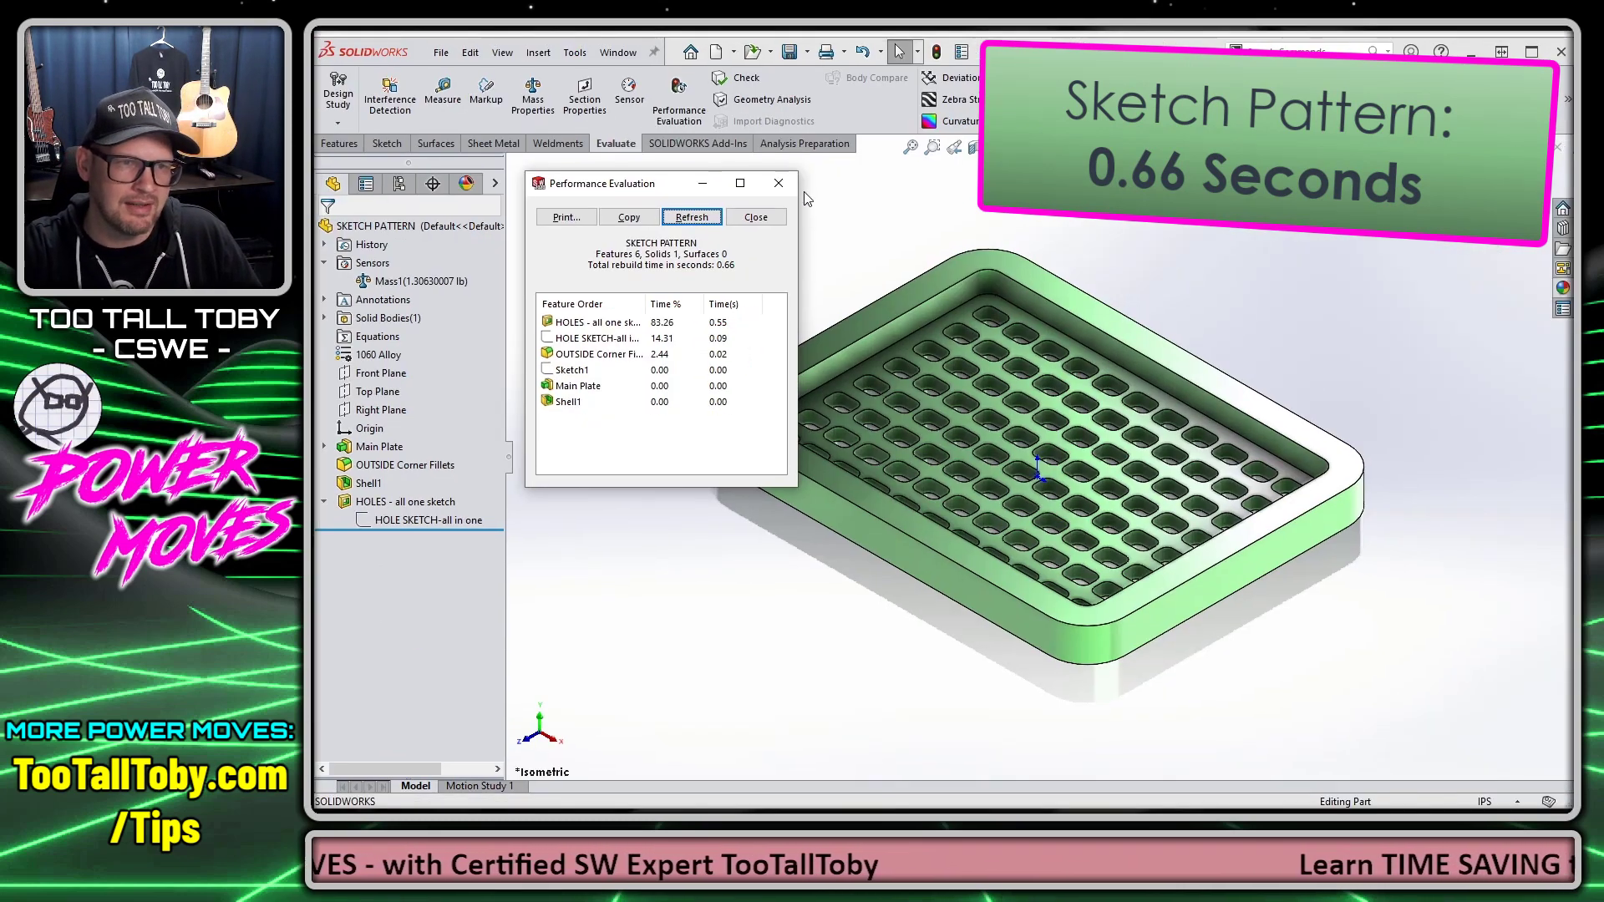
Step: Evaluate the feature-pattern part's rebuild: 3.72 s total, 3.69 s from HOLE and FILLET Patterns
left_click(965, 75)
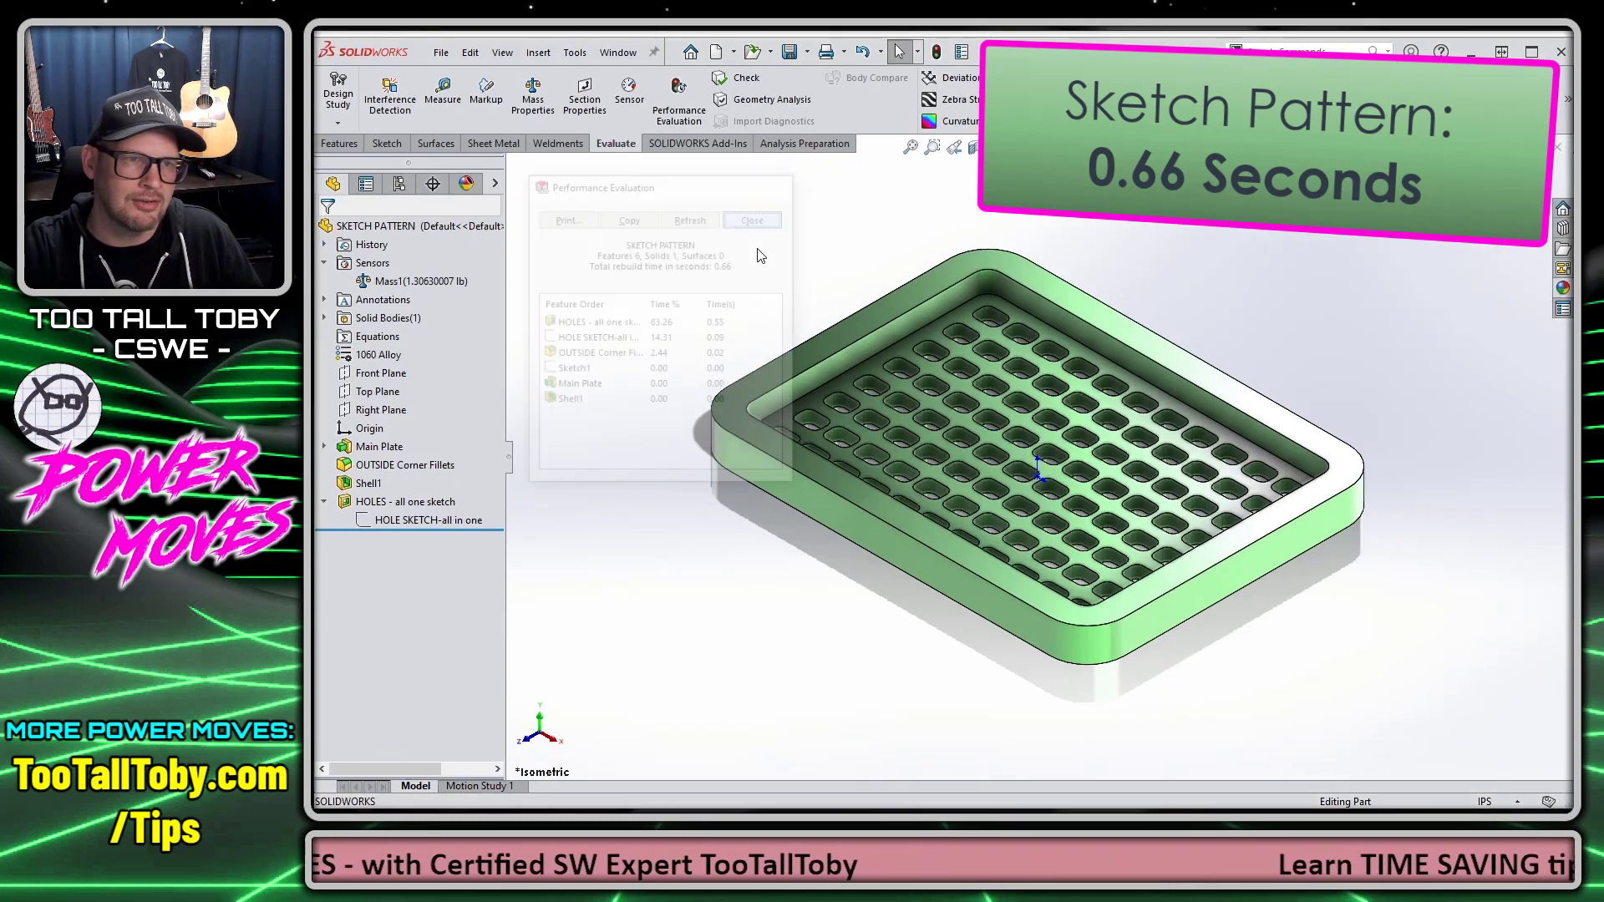
key("ctrl+Tab")
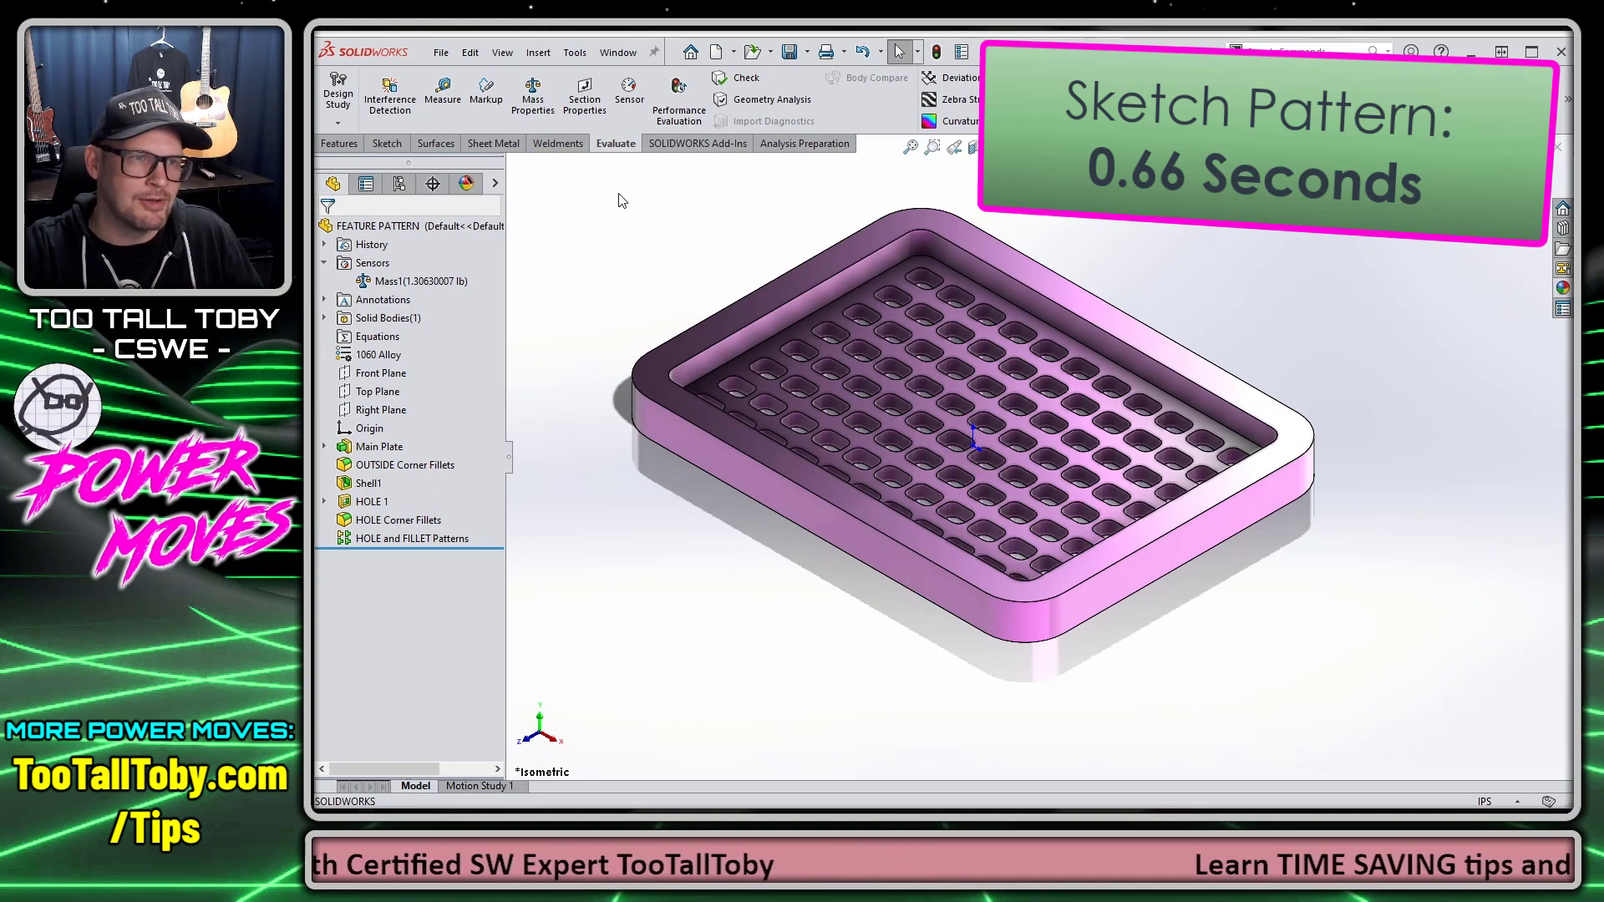
left_click(678, 96)
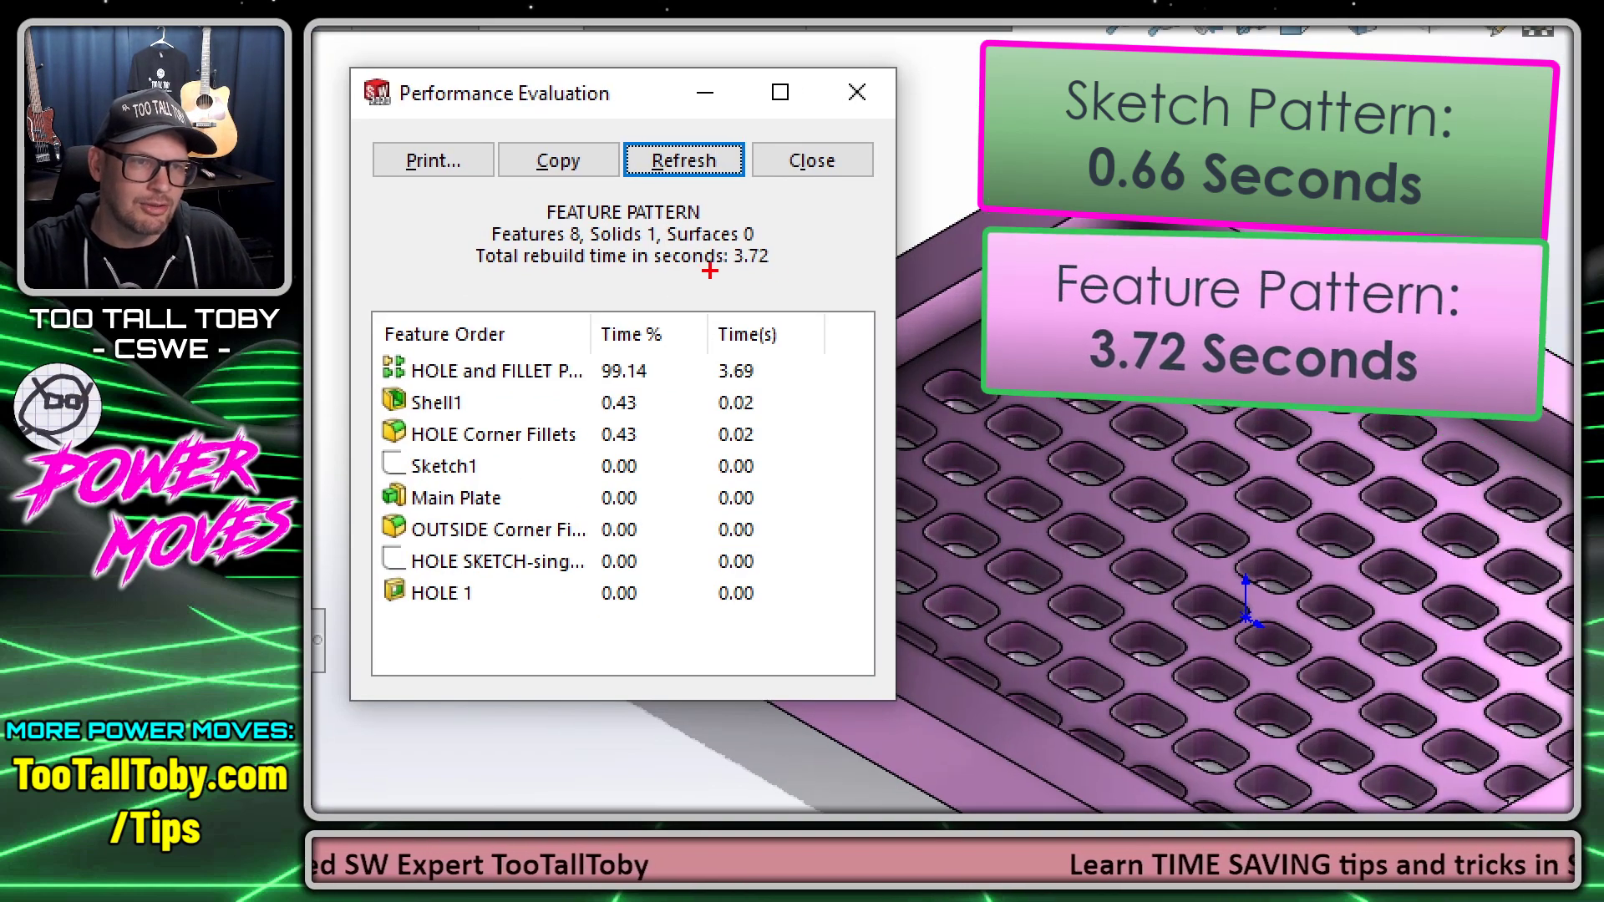
left_click_drag(705, 271, 743, 274)
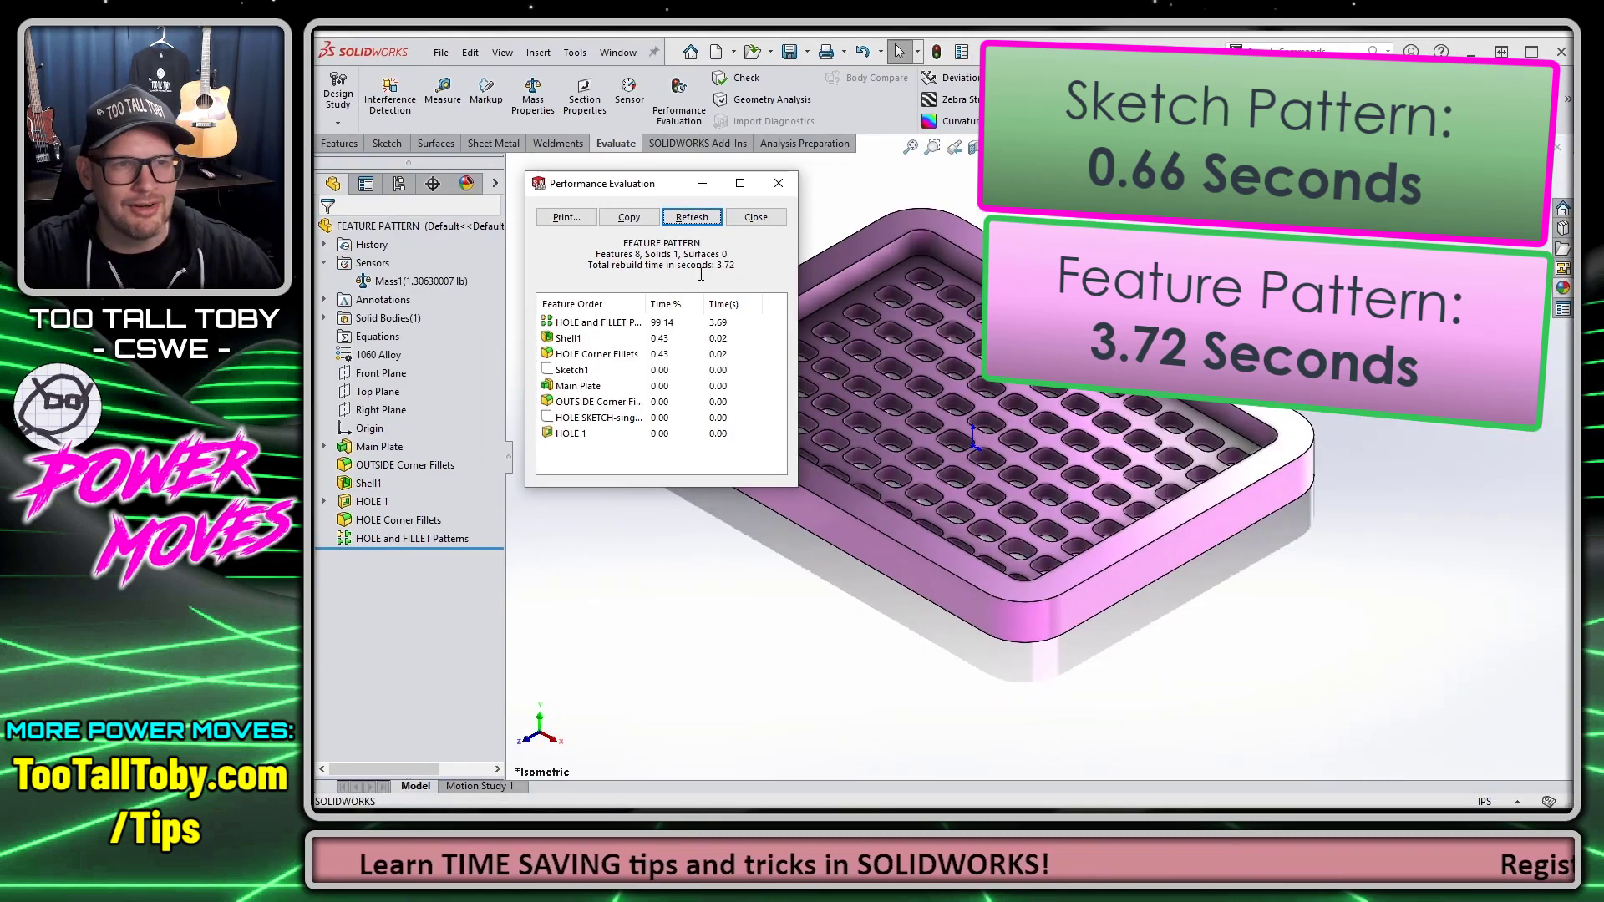
left_click(756, 218)
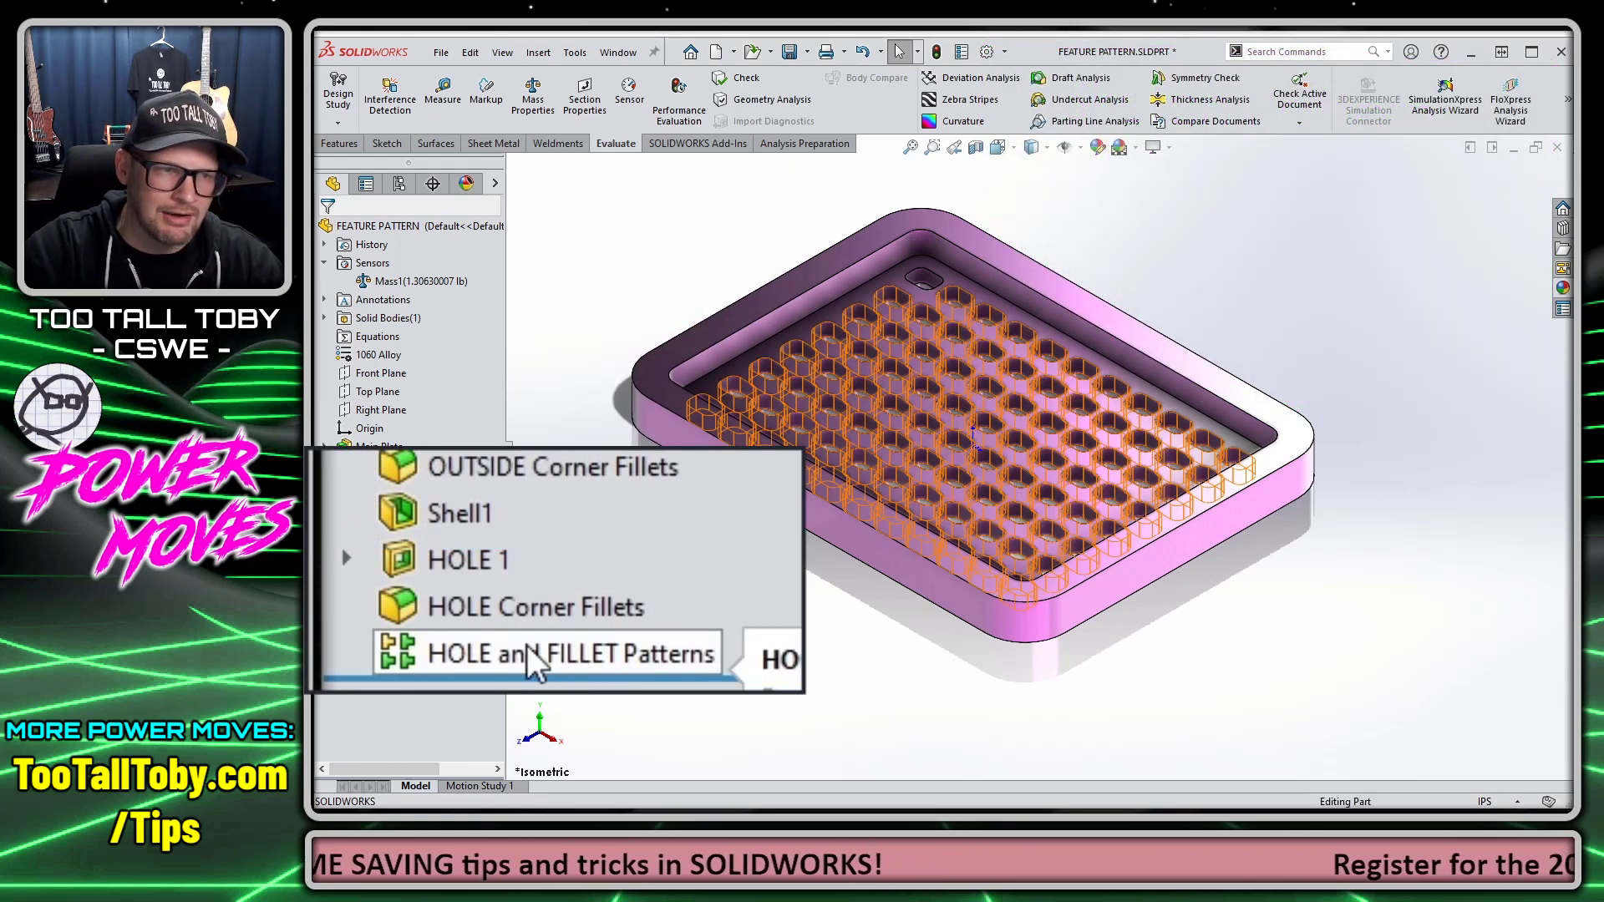
Step: Delete the HOLE Corner Fillets feature
left_click(502, 608)
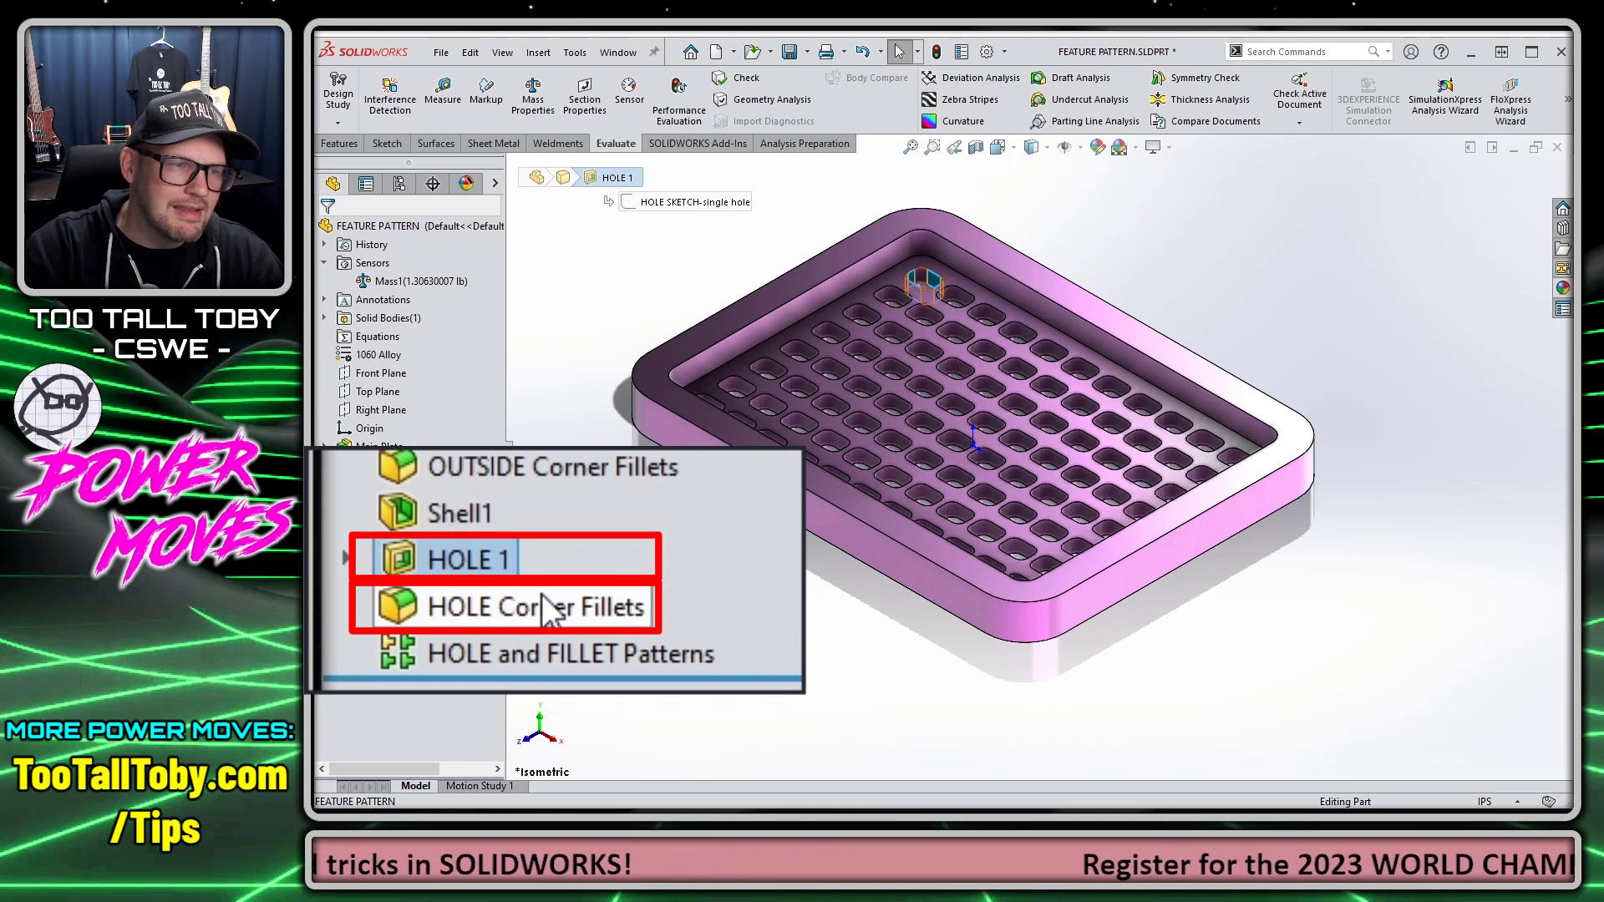
scroll(1030, 269, "down", 5)
scroll(1029, 268, "up", 2)
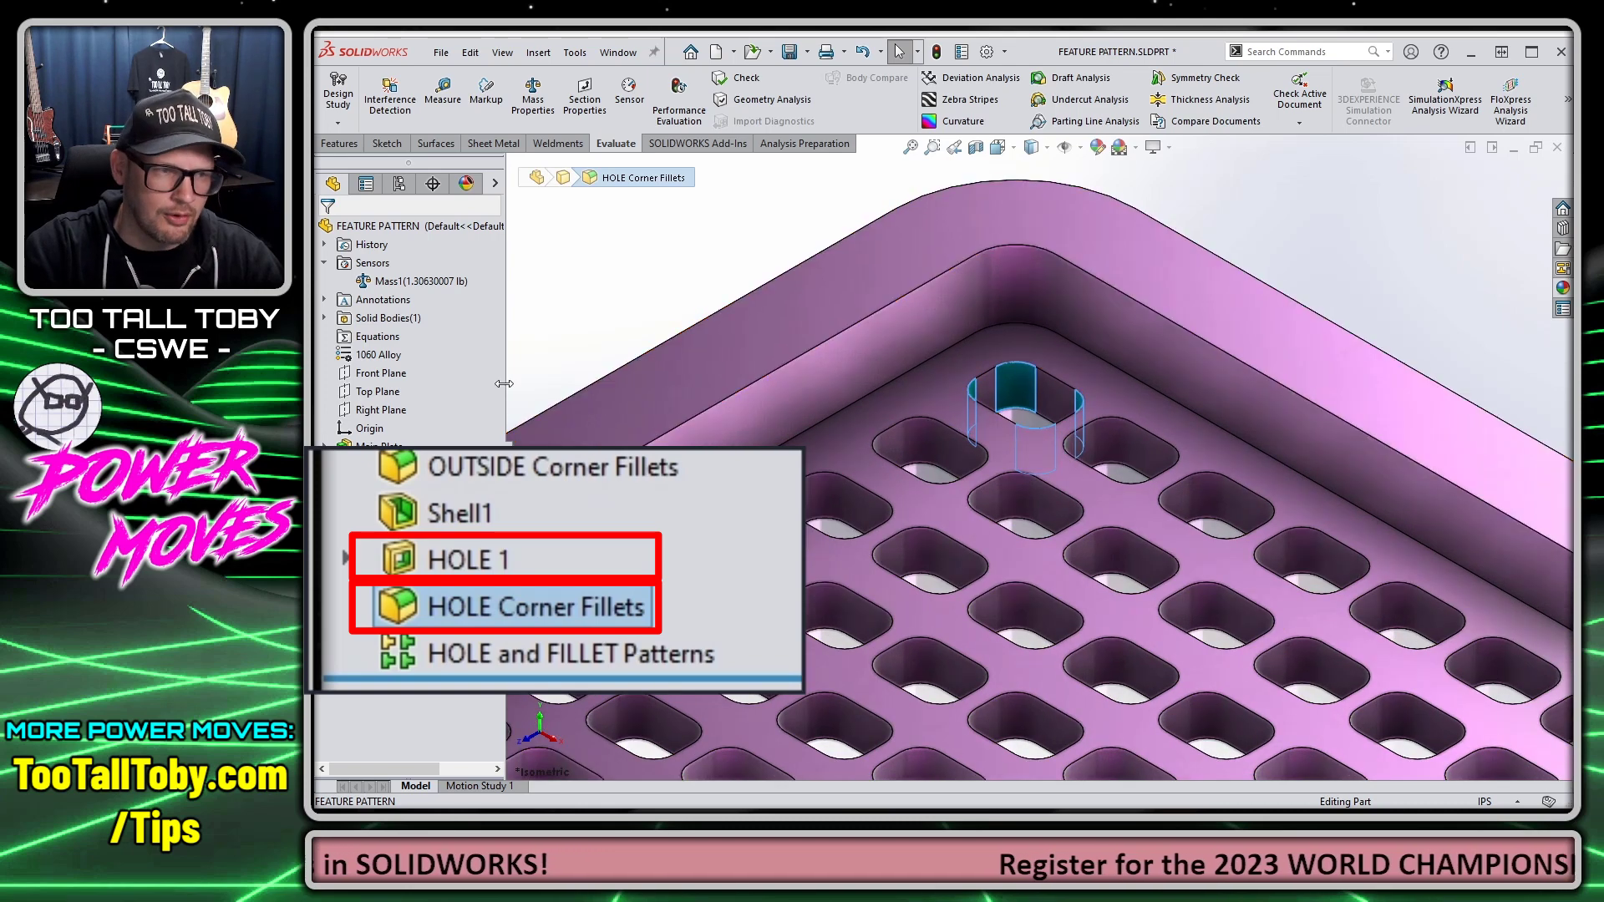
left_click(566, 326)
left_click(565, 589)
key("Delete")
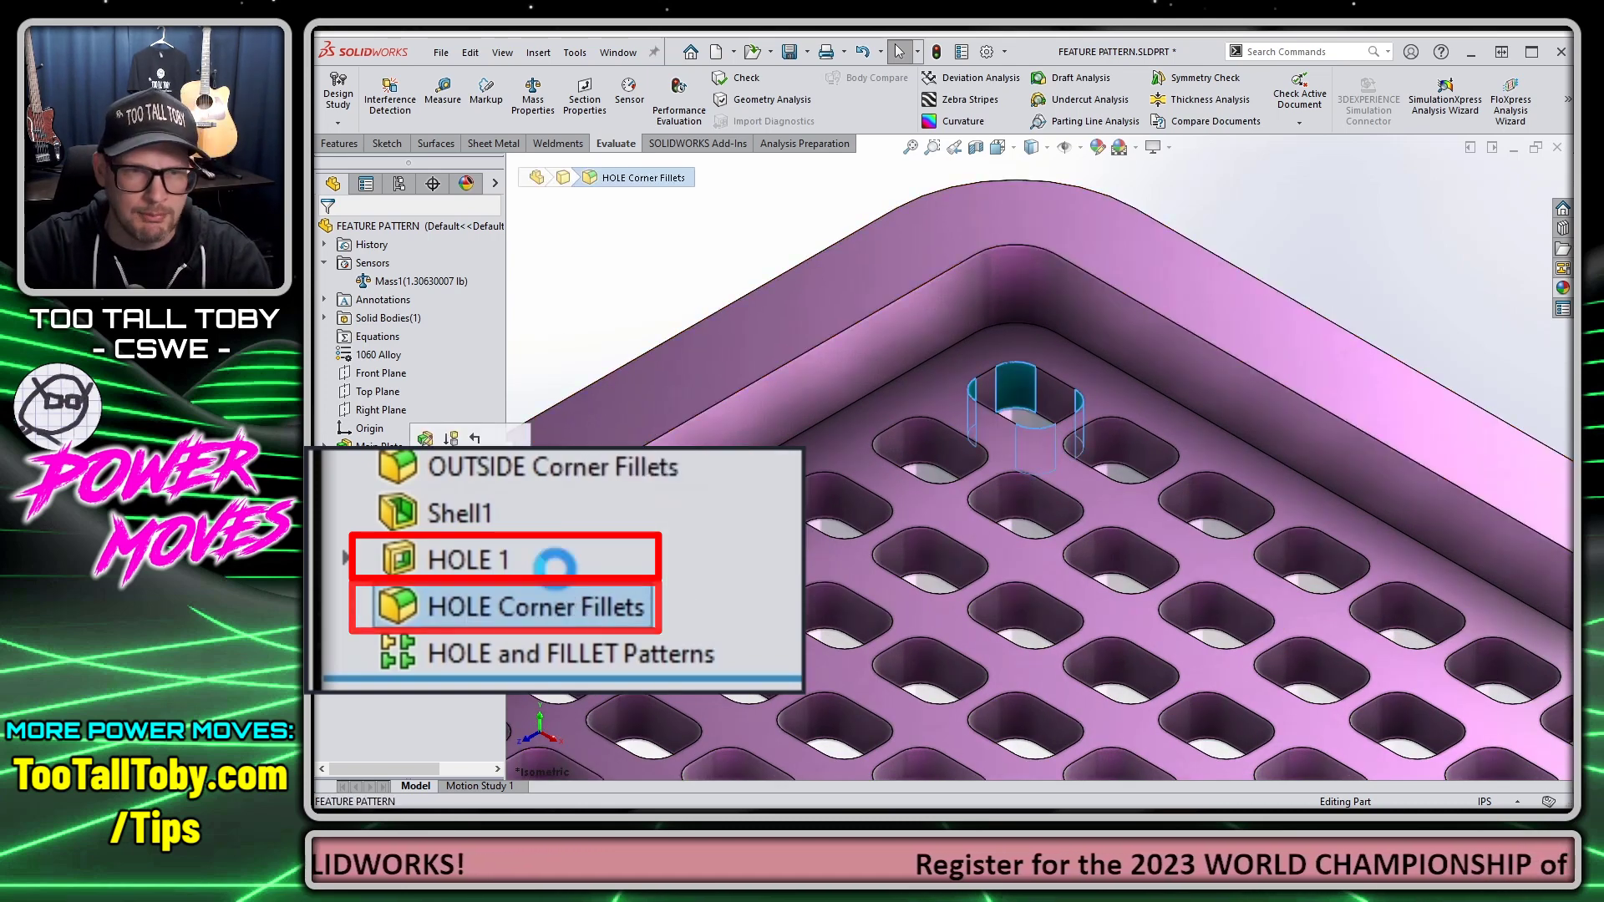
Step: Add 0.125in sketch fillets to the square's corners in HOLE SKETCH-single hole and rebuild the pattern
left_click(323, 501)
left_click(383, 519)
left_click(398, 443)
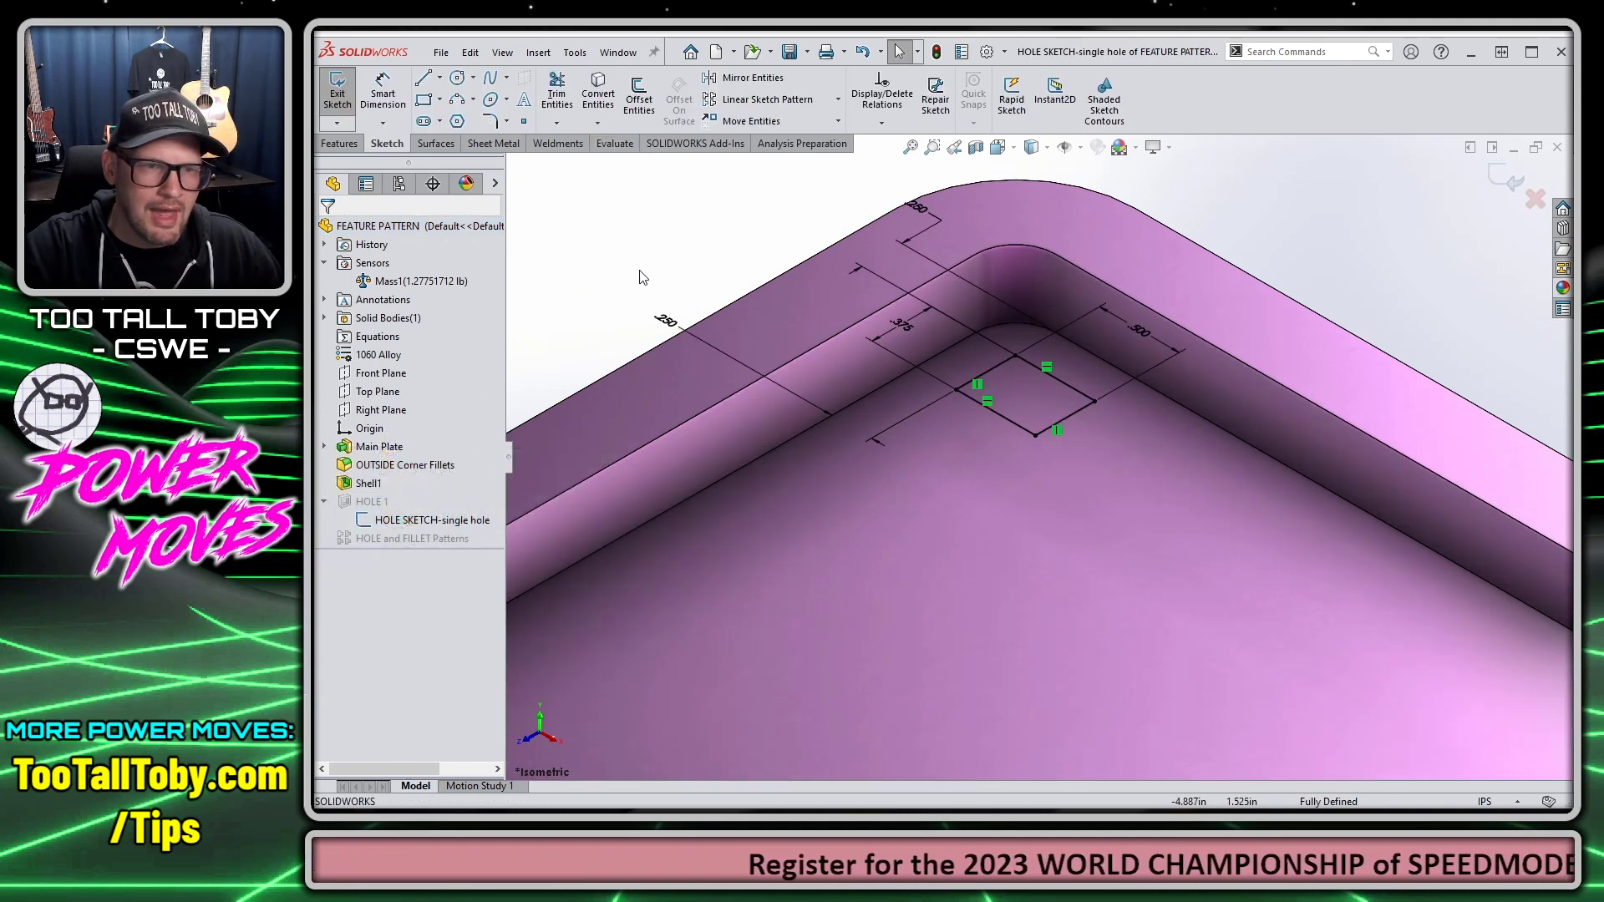
key("s")
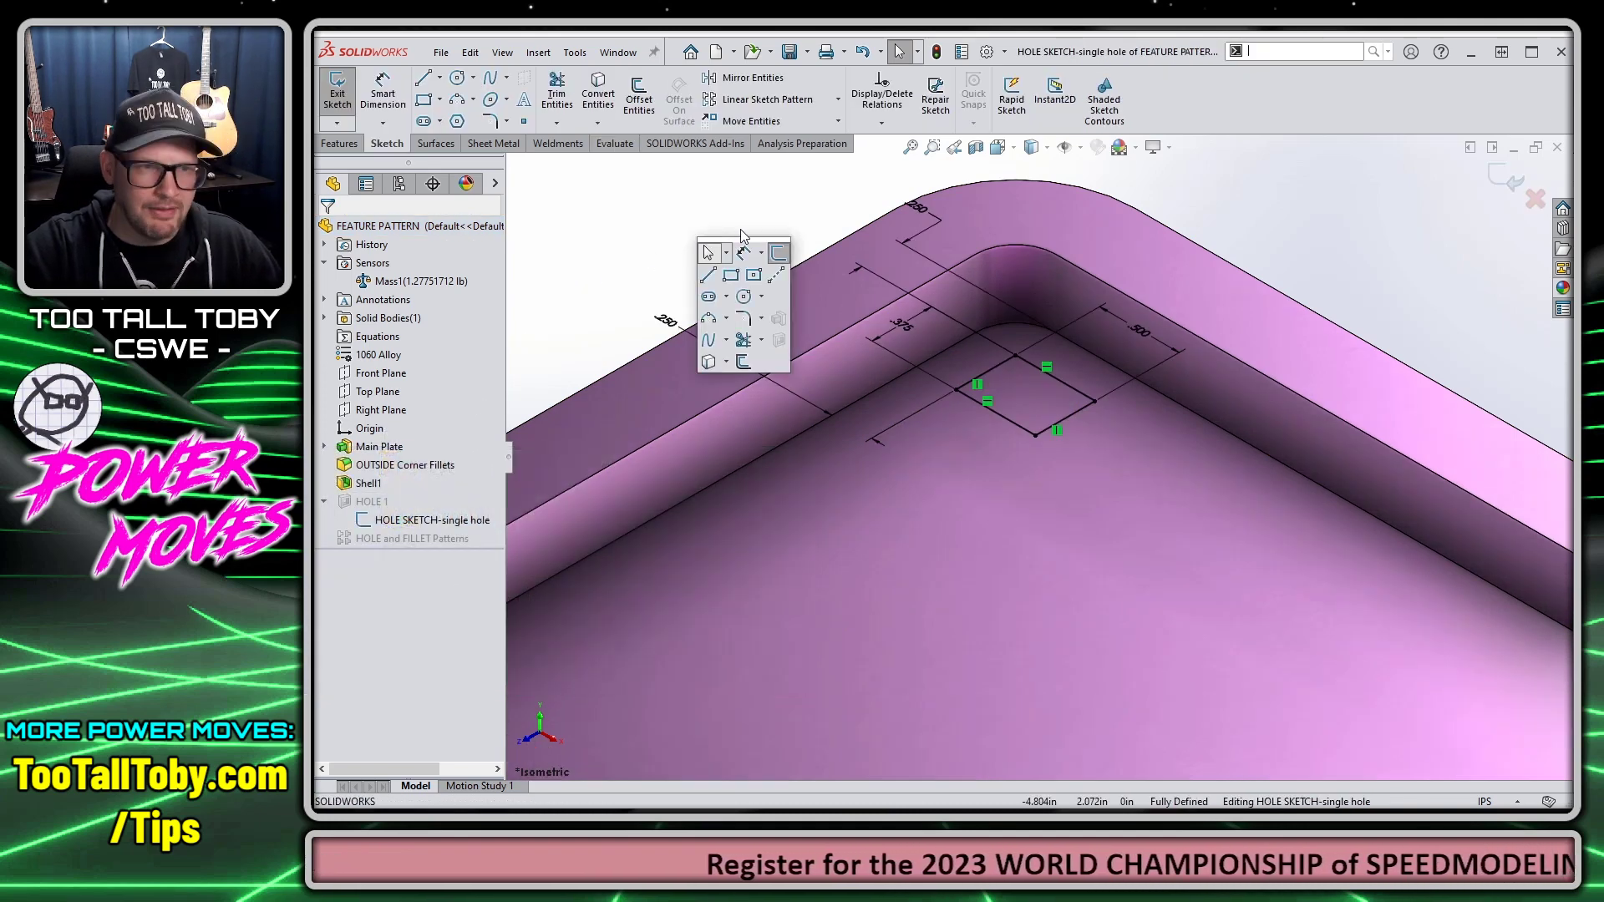
left_click(742, 321)
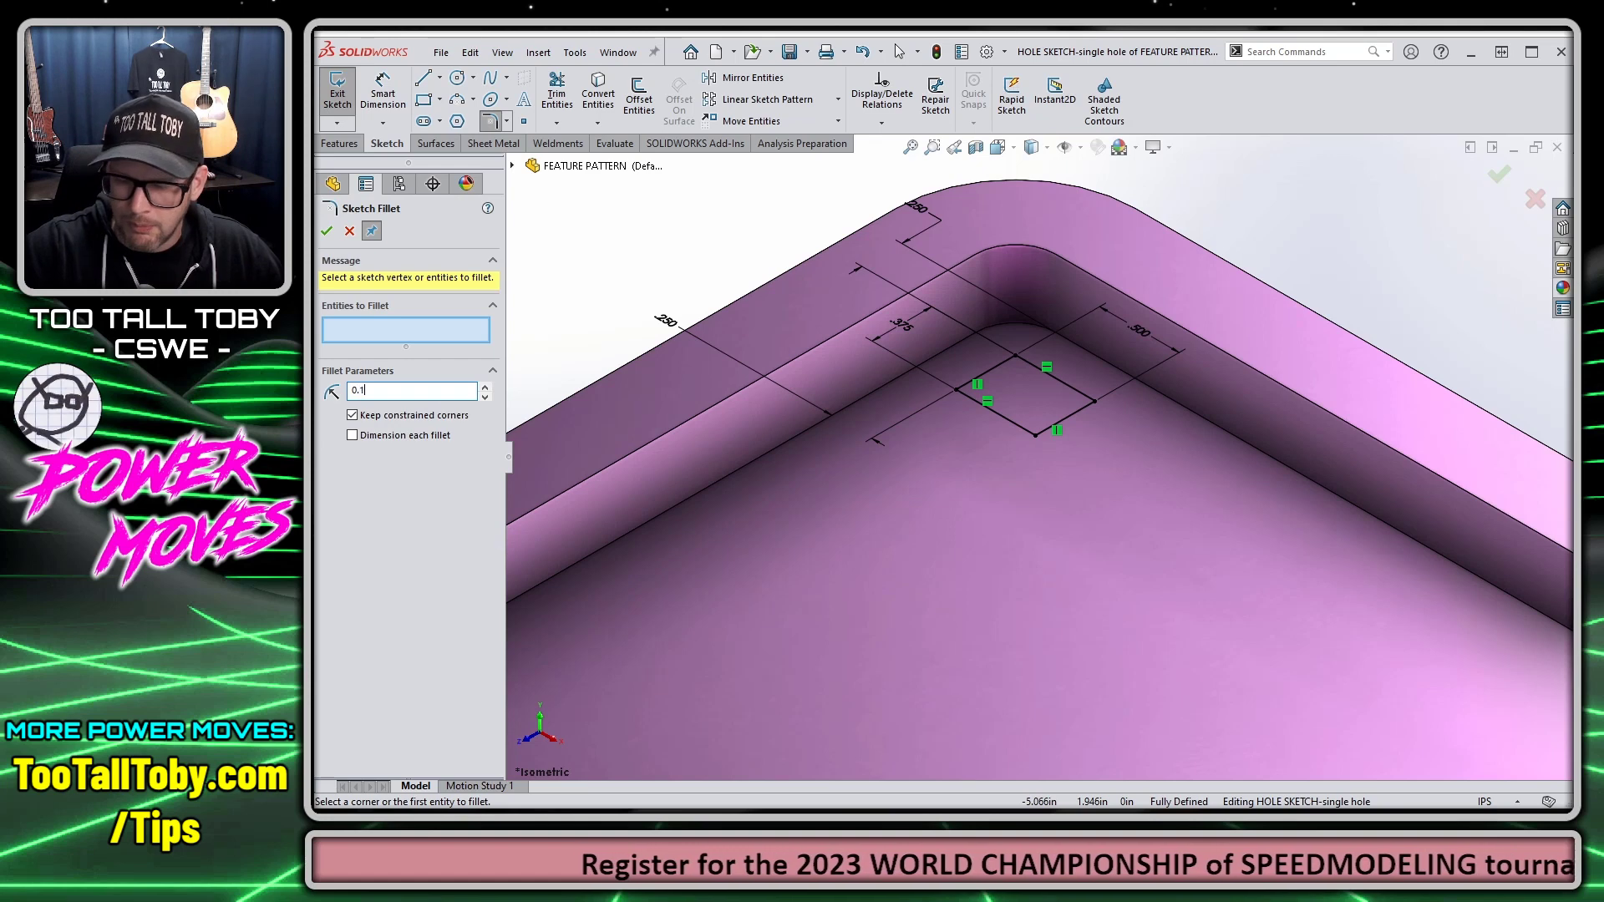
left_click_drag(769, 199, 1102, 455)
right_click(1180, 446)
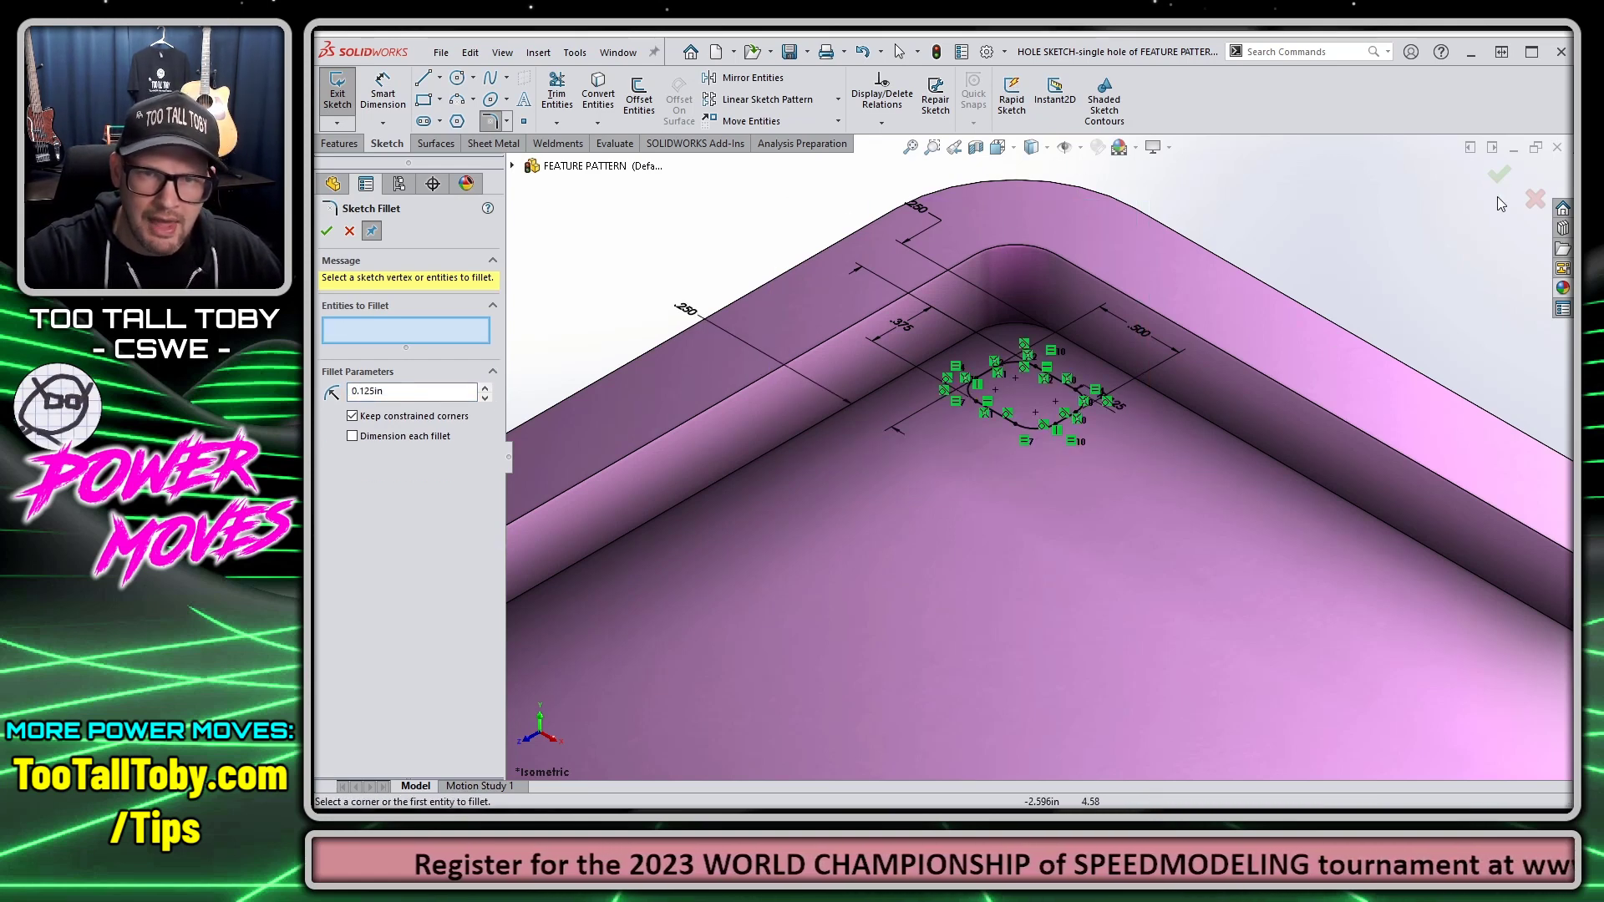
left_click(1500, 176)
key("ctrl+b")
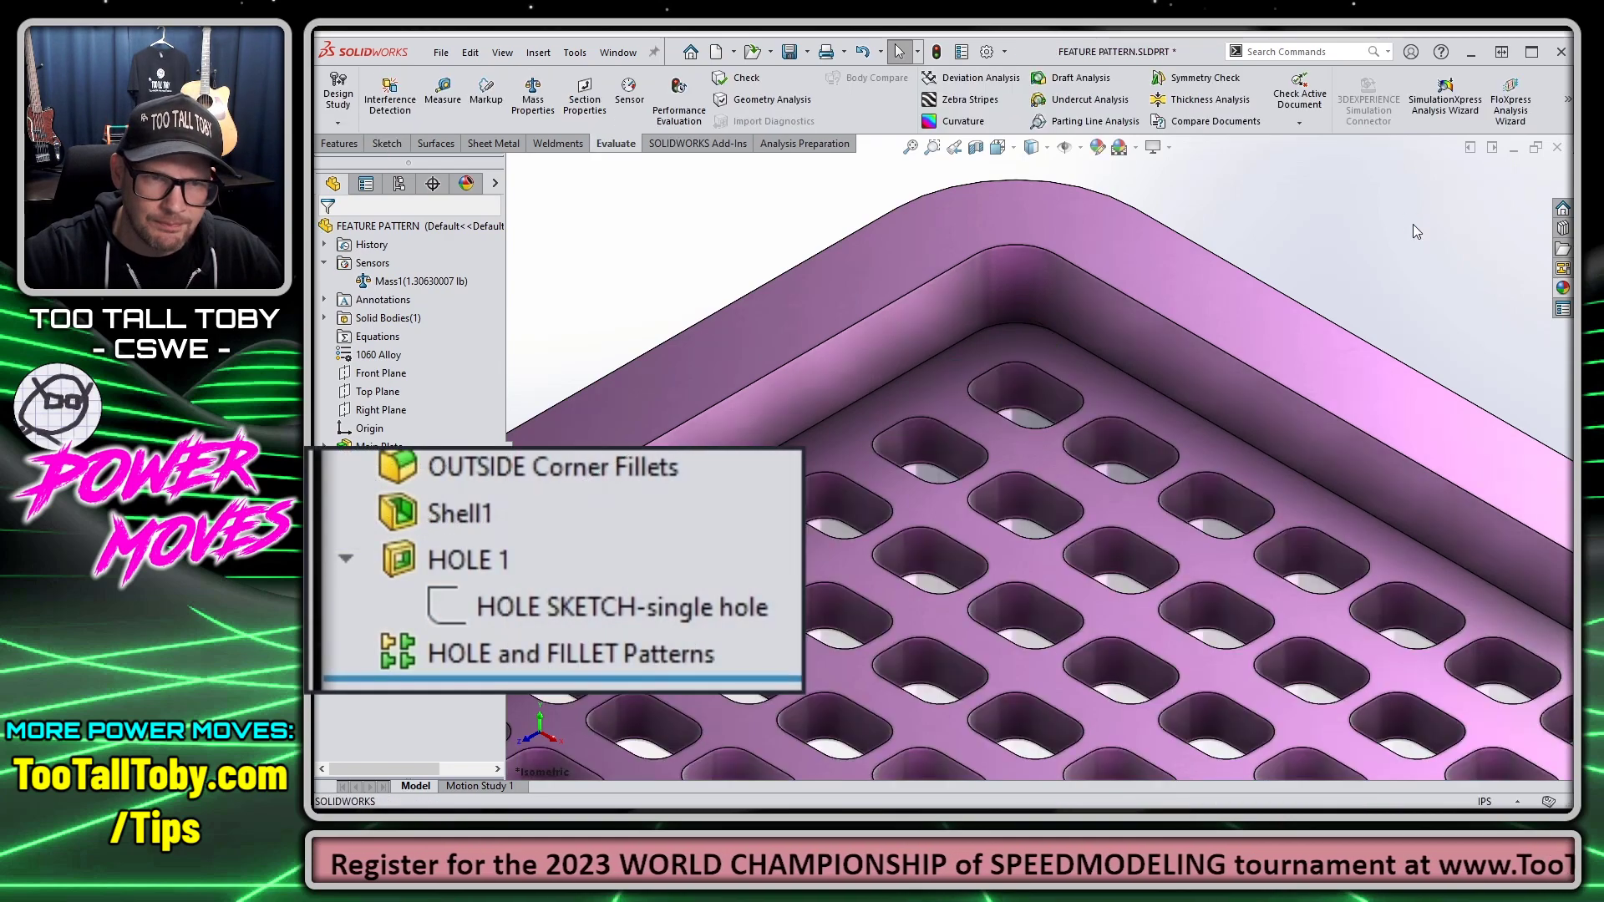
Step: Force-rebuild the feature-pattern tray and evaluate it: 0.17 s total, 0.16 s from HOLE and FILLET Patterns
left_click(475, 561)
left_click(533, 610)
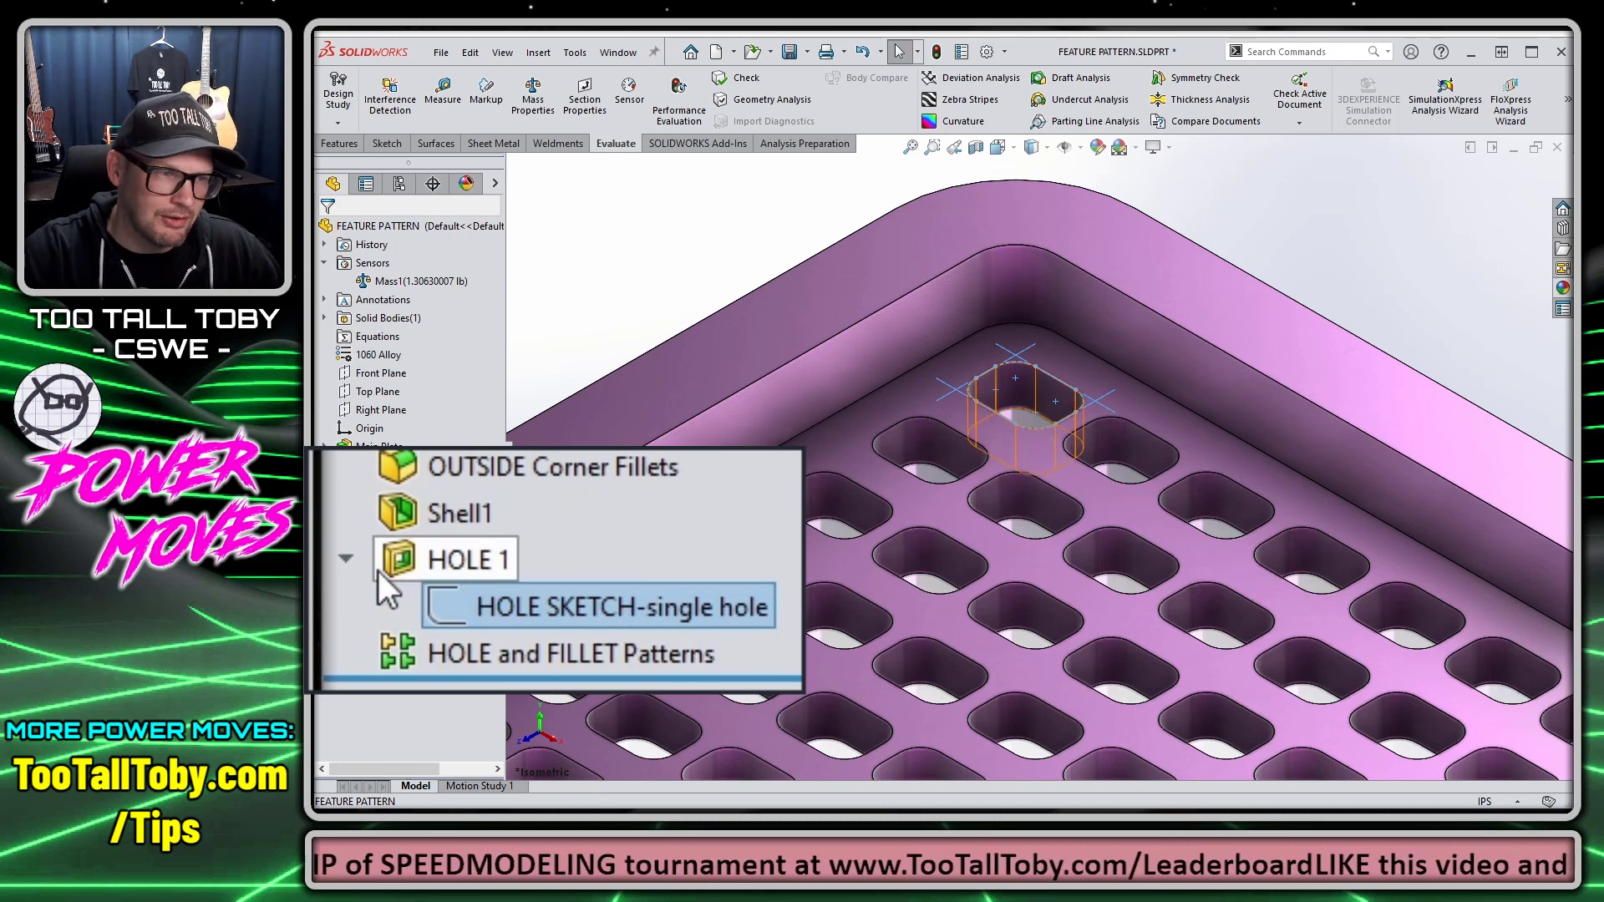
left_click(583, 361)
key("ctrl+q")
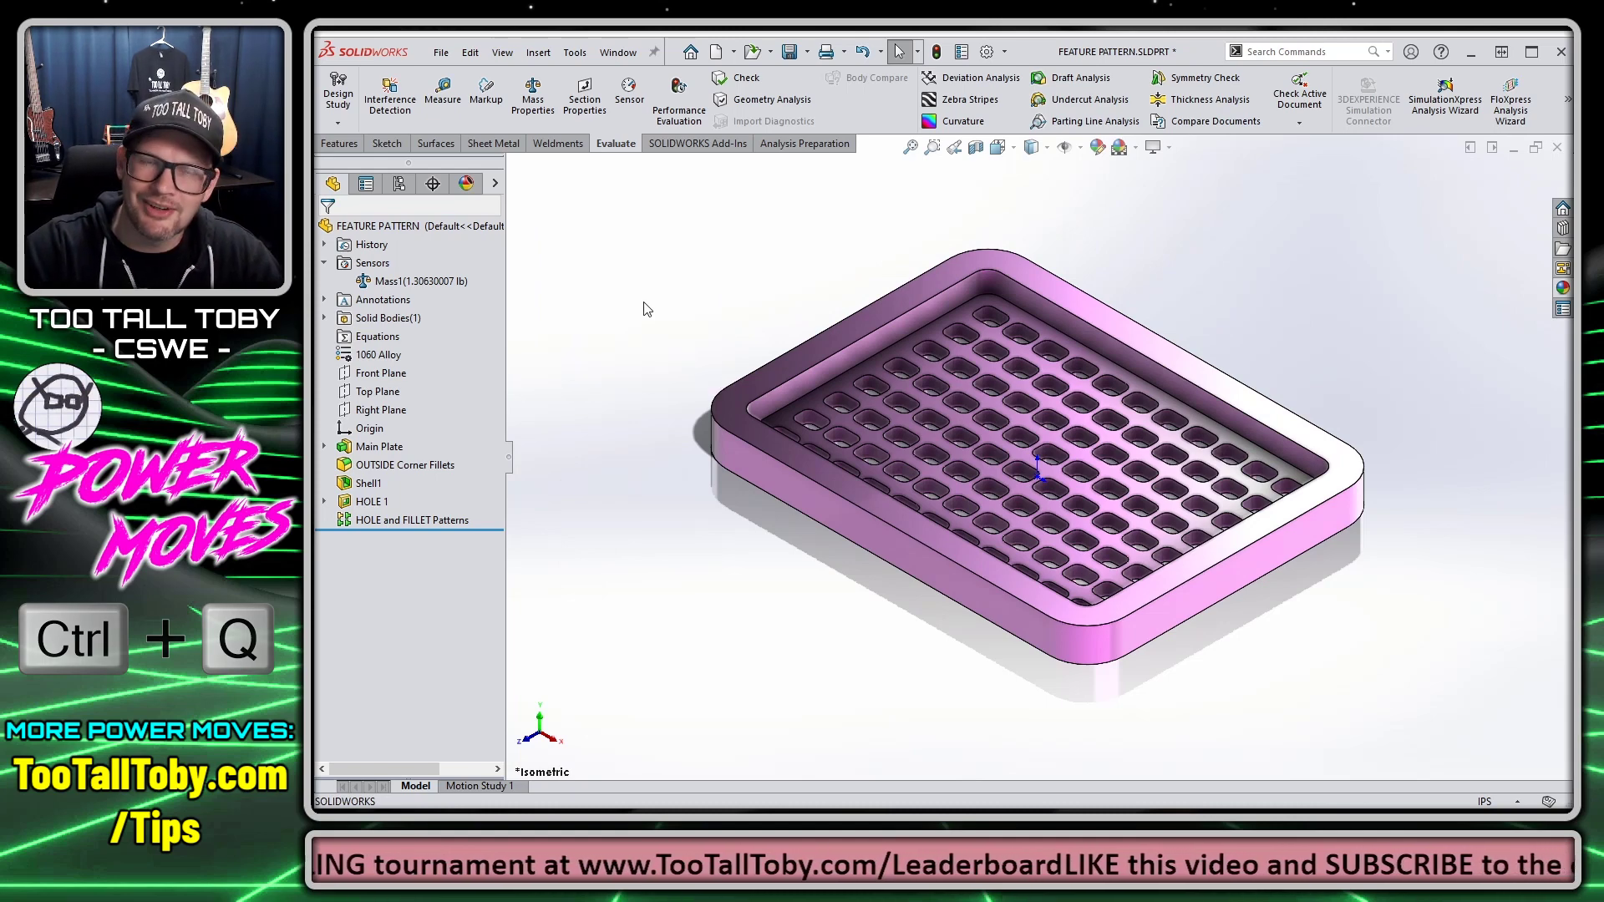
left_click(679, 102)
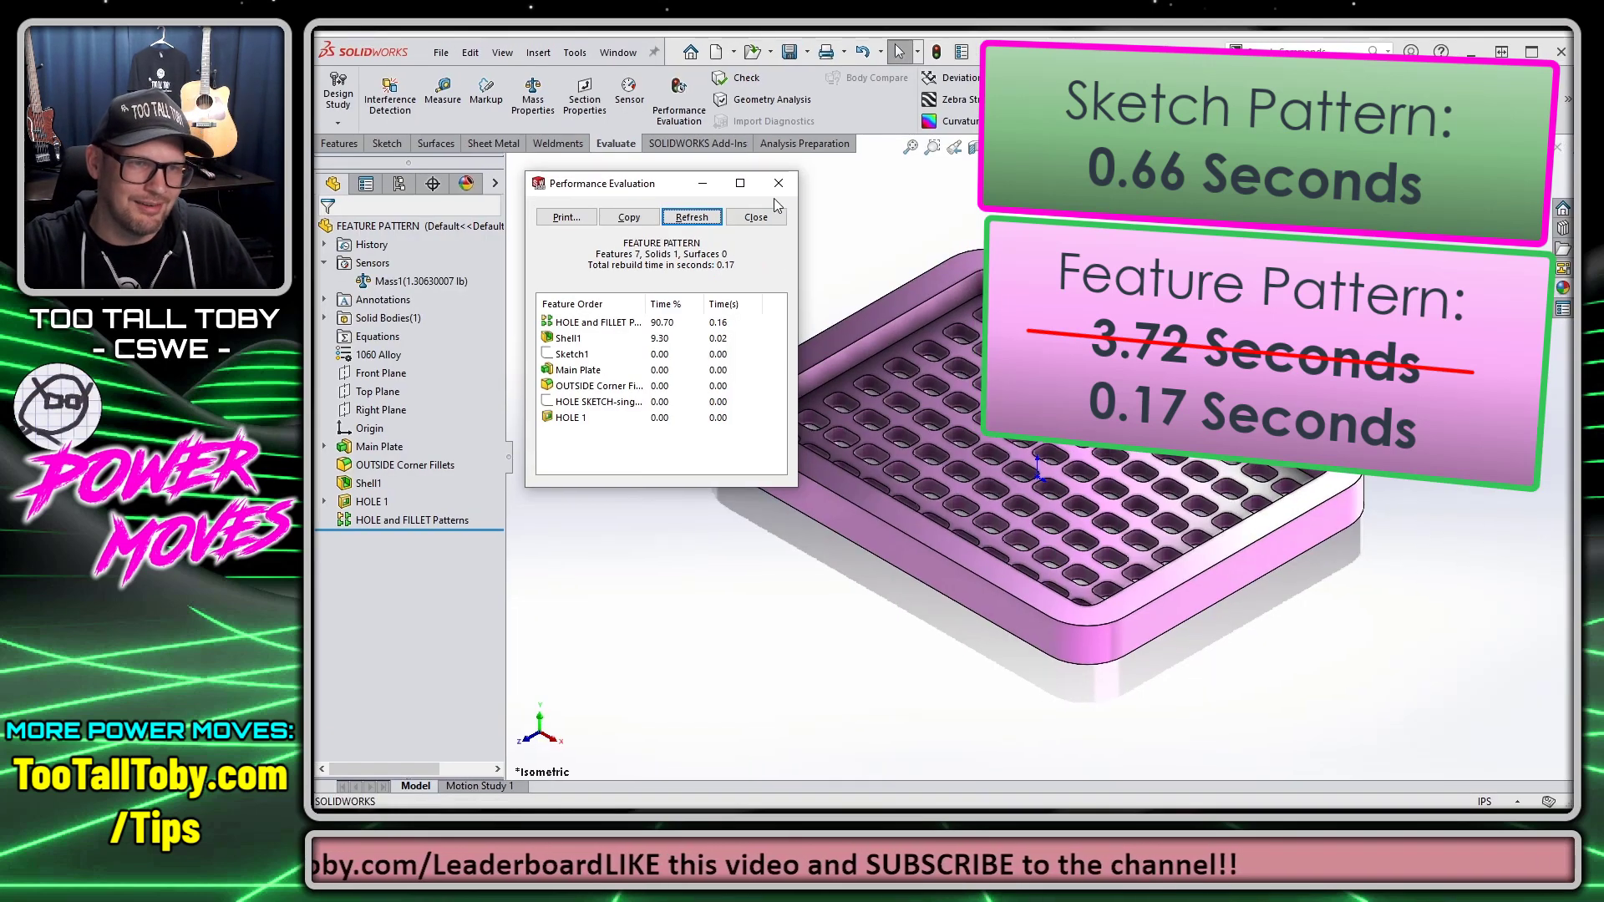
Step: Re-check the sketch-pattern tray's 0.66-second rebuild, then close the report
left_click(777, 183)
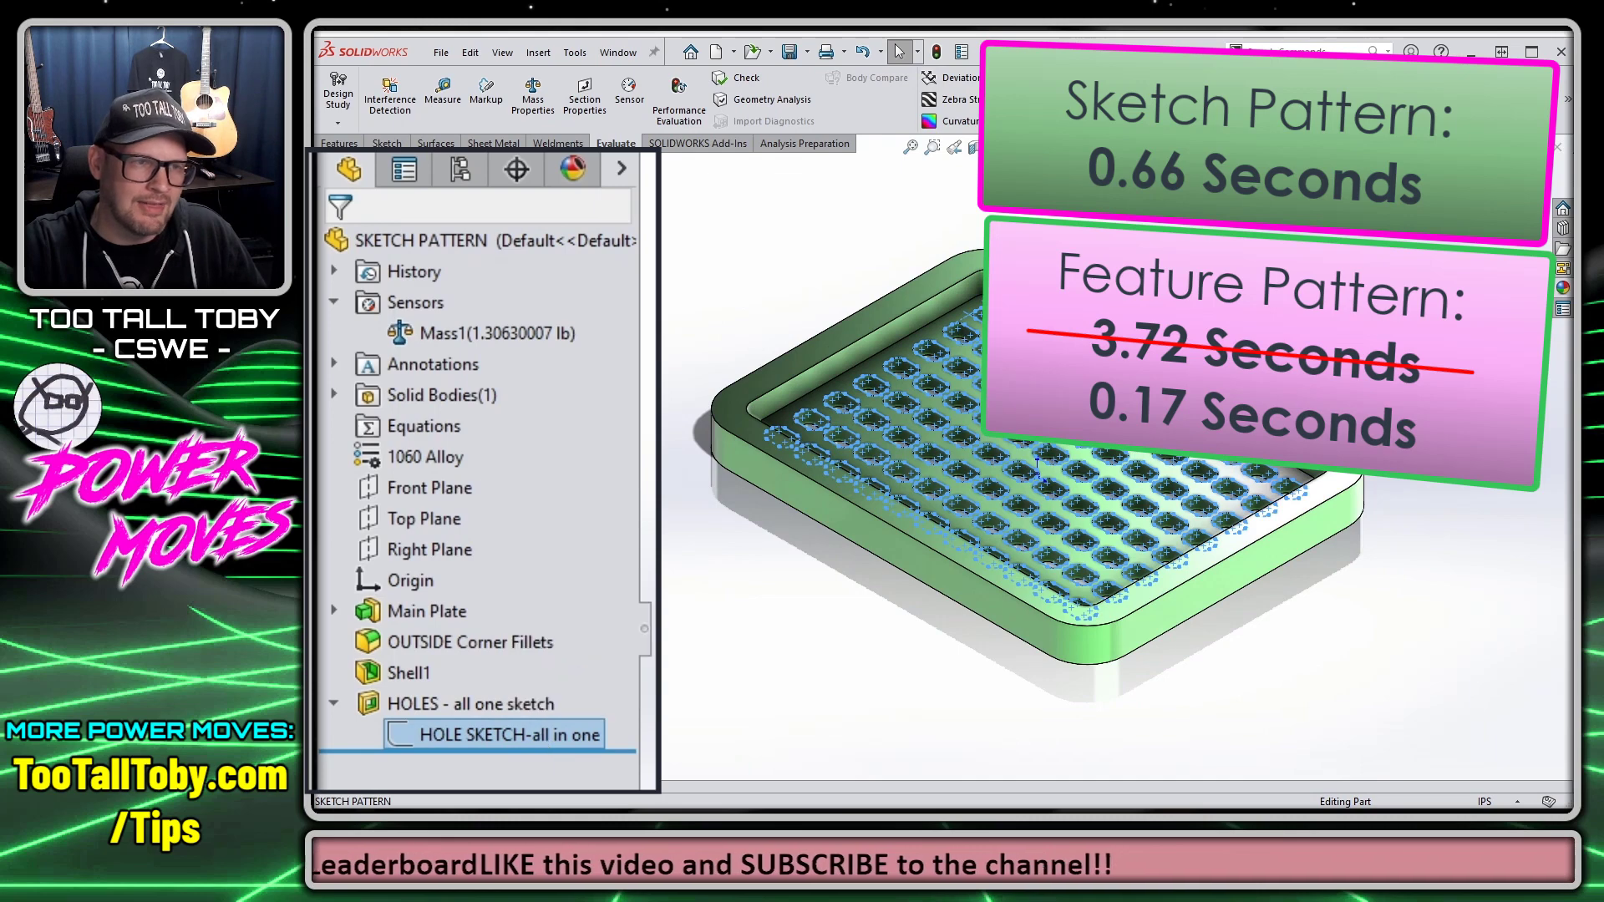
left_click(680, 117)
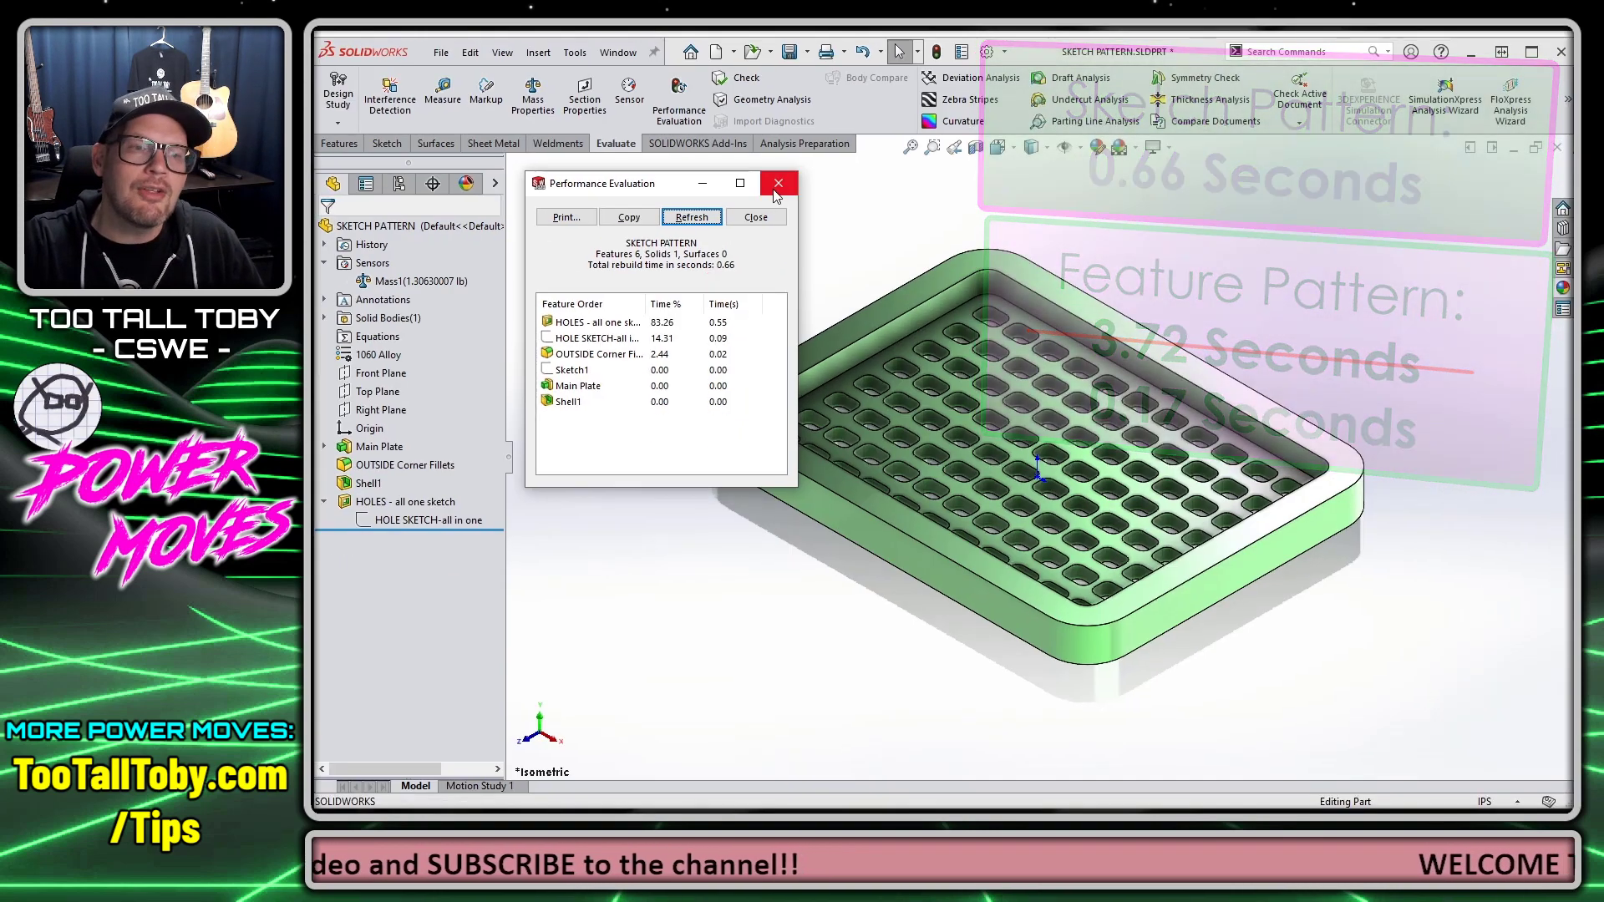
left_click(802, 159)
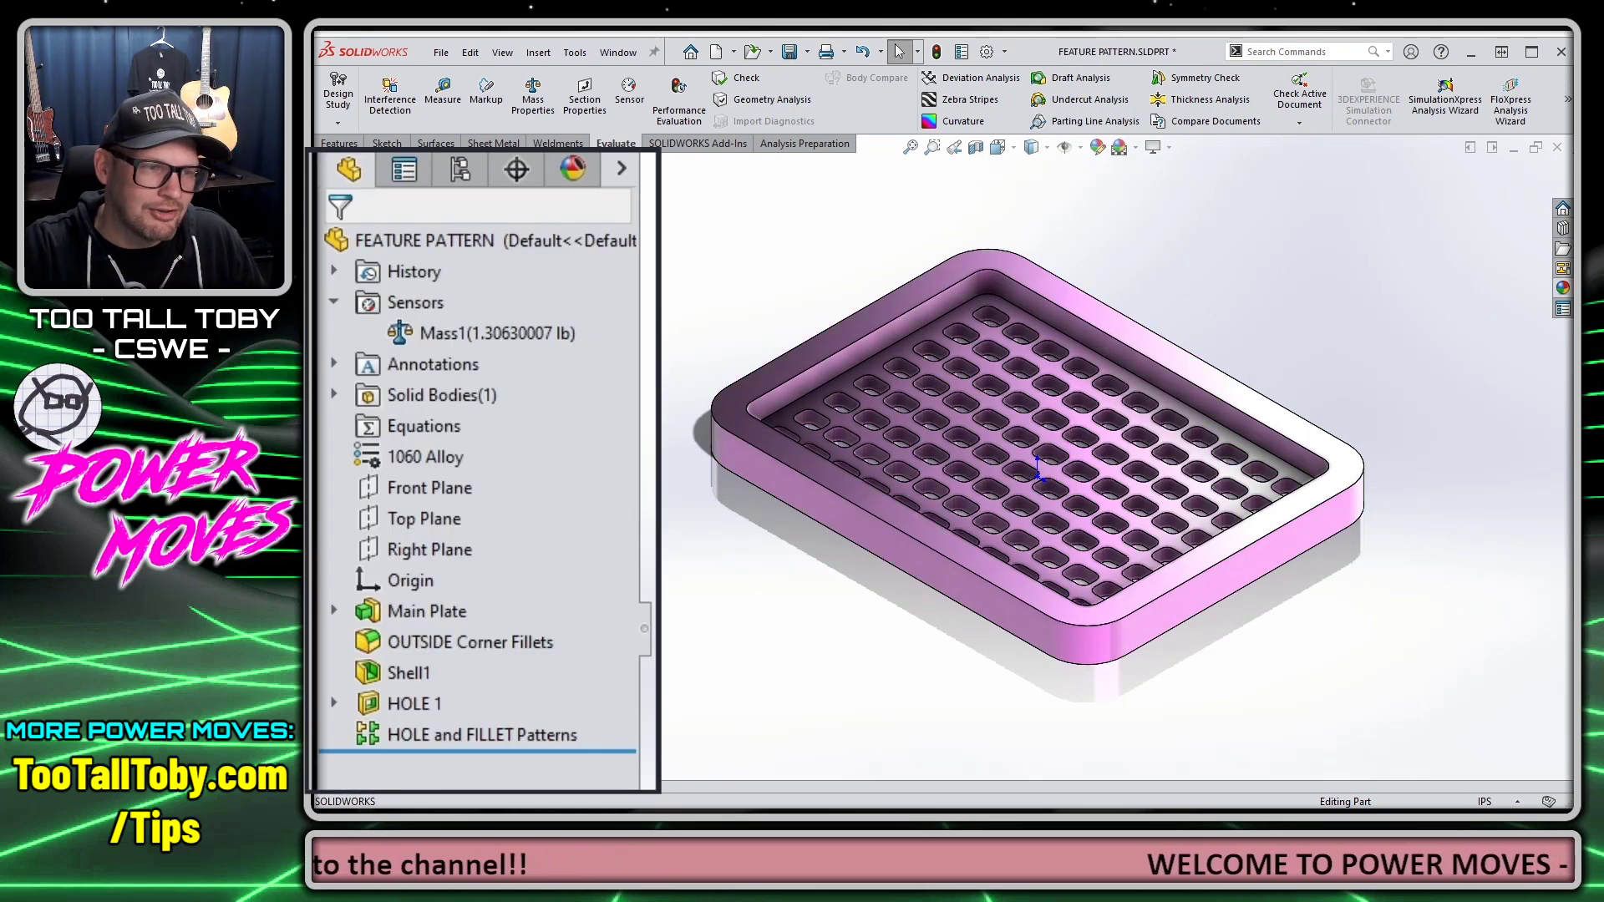
Step: Edit HOLE and FILLET Patterns to turn on the Geometry pattern option
left_click(527, 735)
right_click(518, 735)
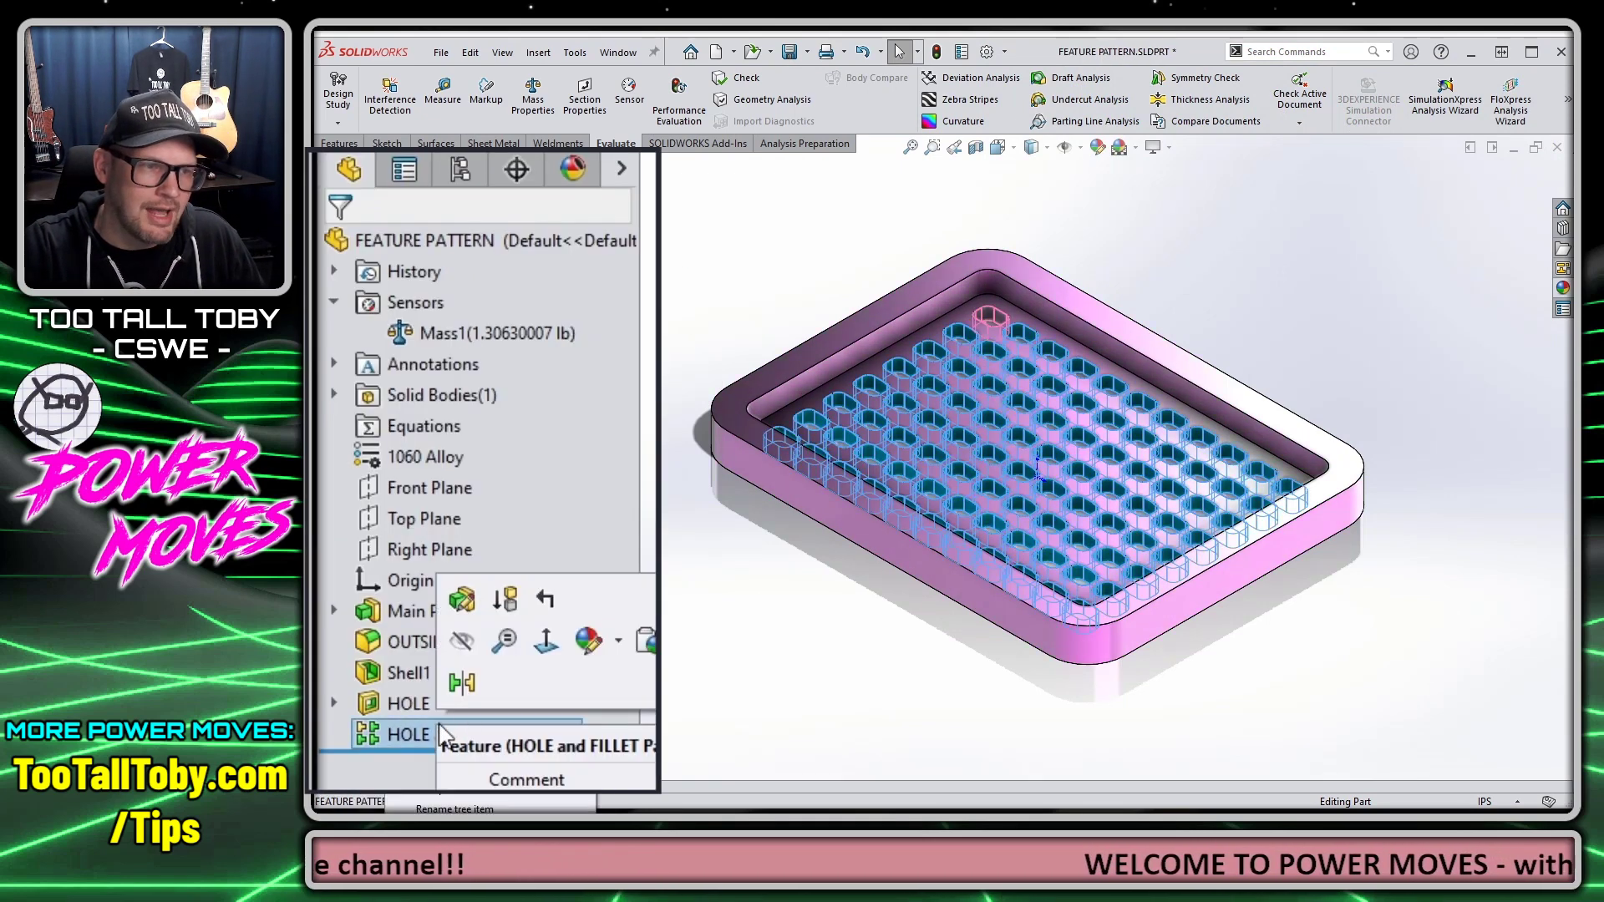
left_click(462, 599)
scroll(637, 343, "down", 5)
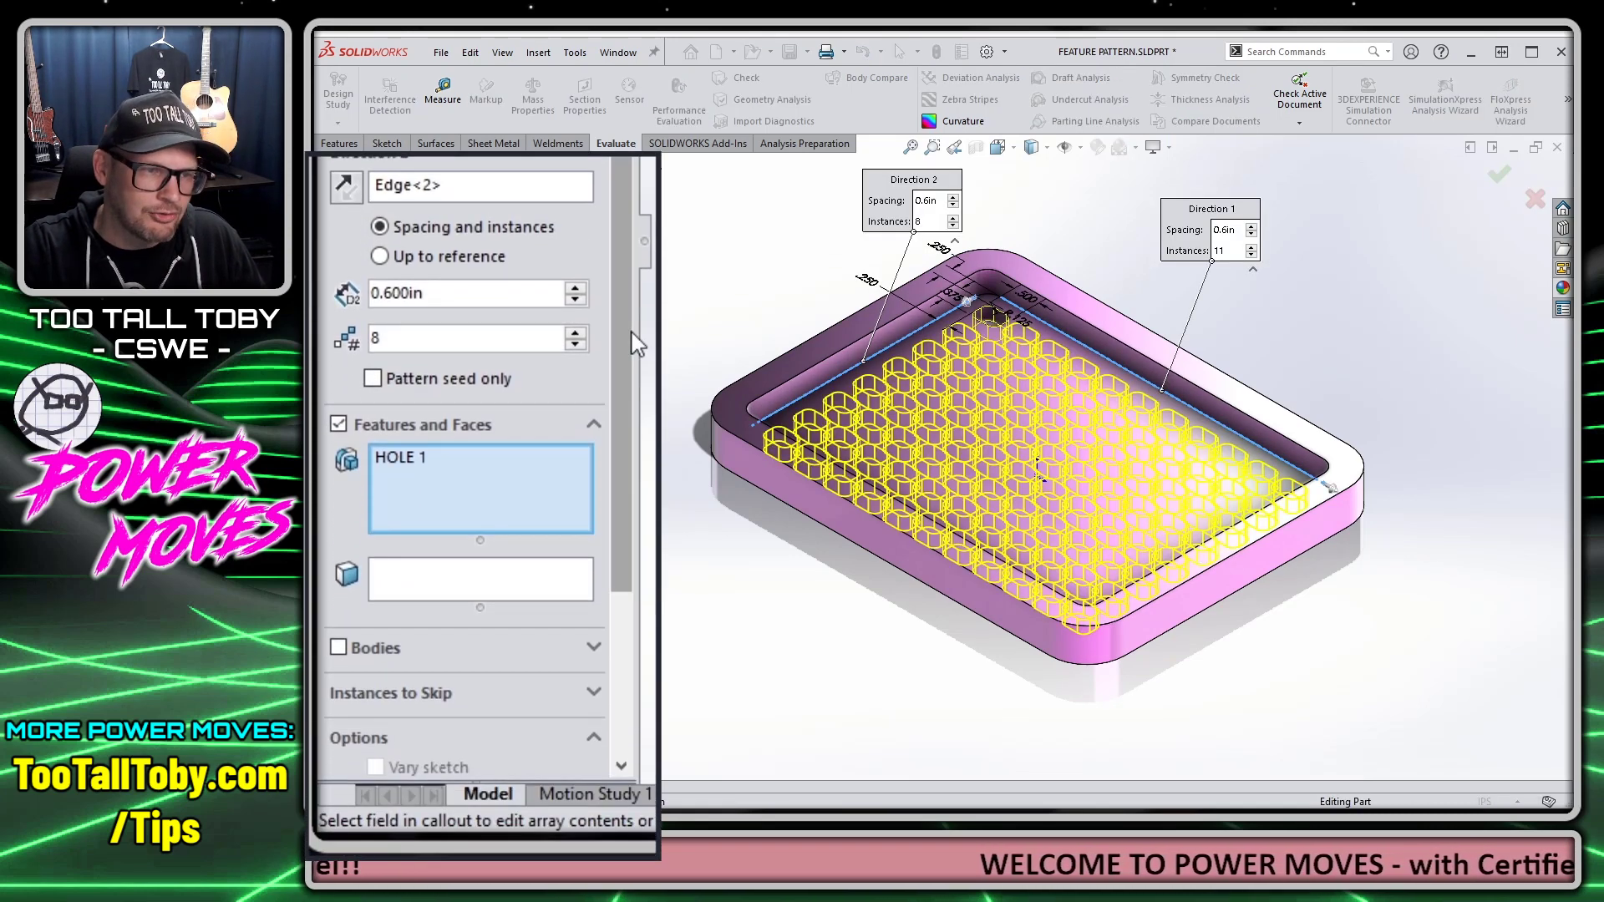
scroll(637, 343, "down", 3)
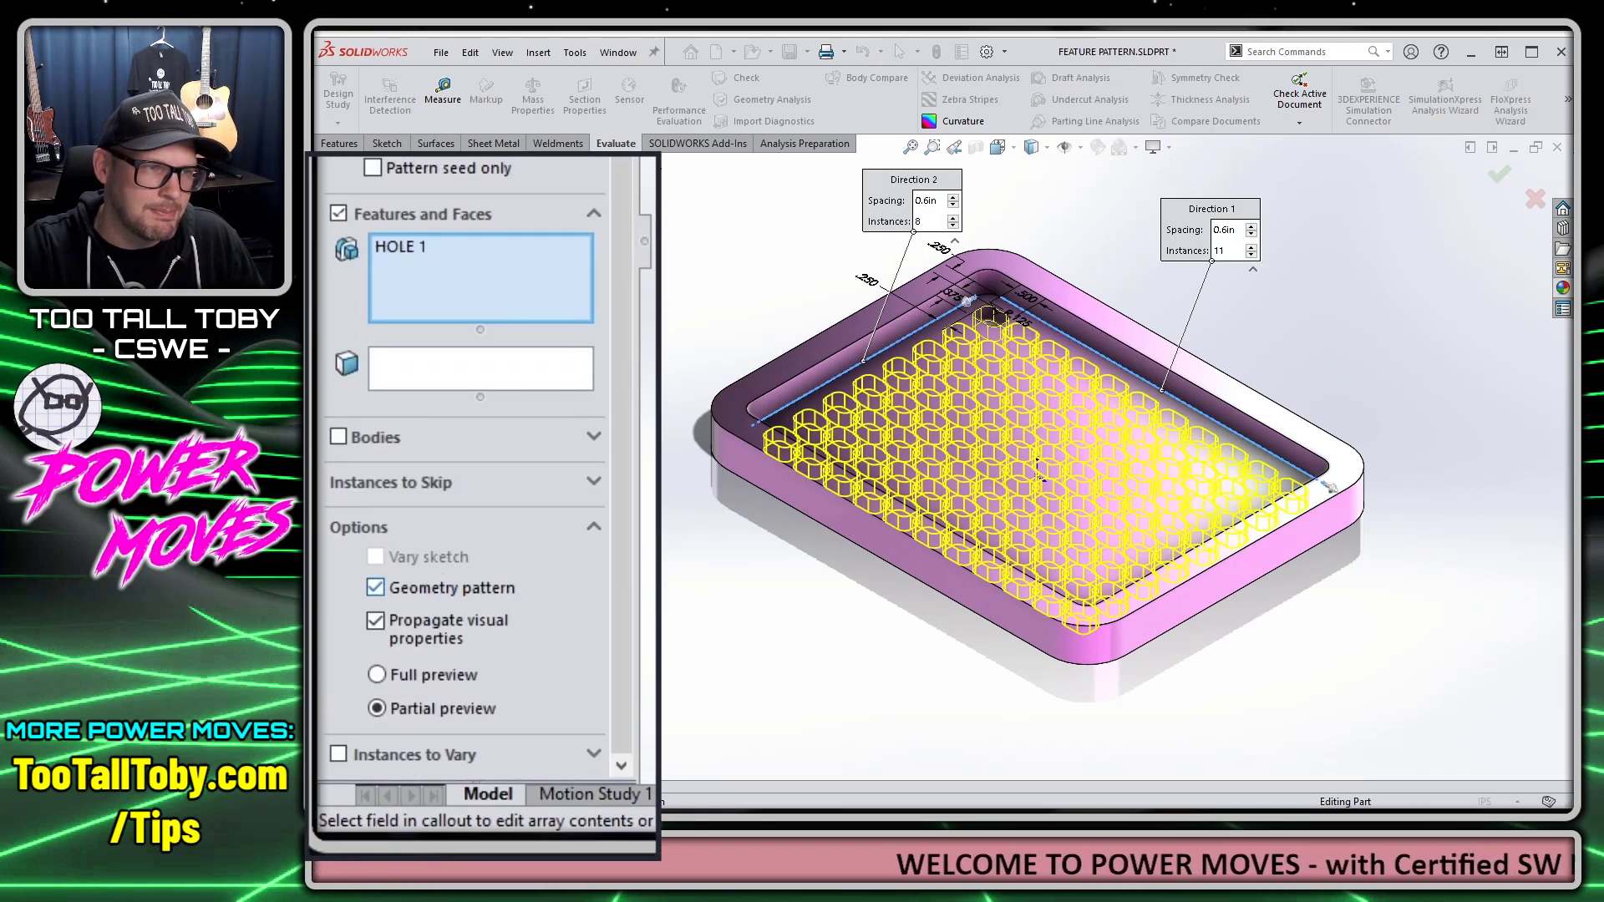
key("Return")
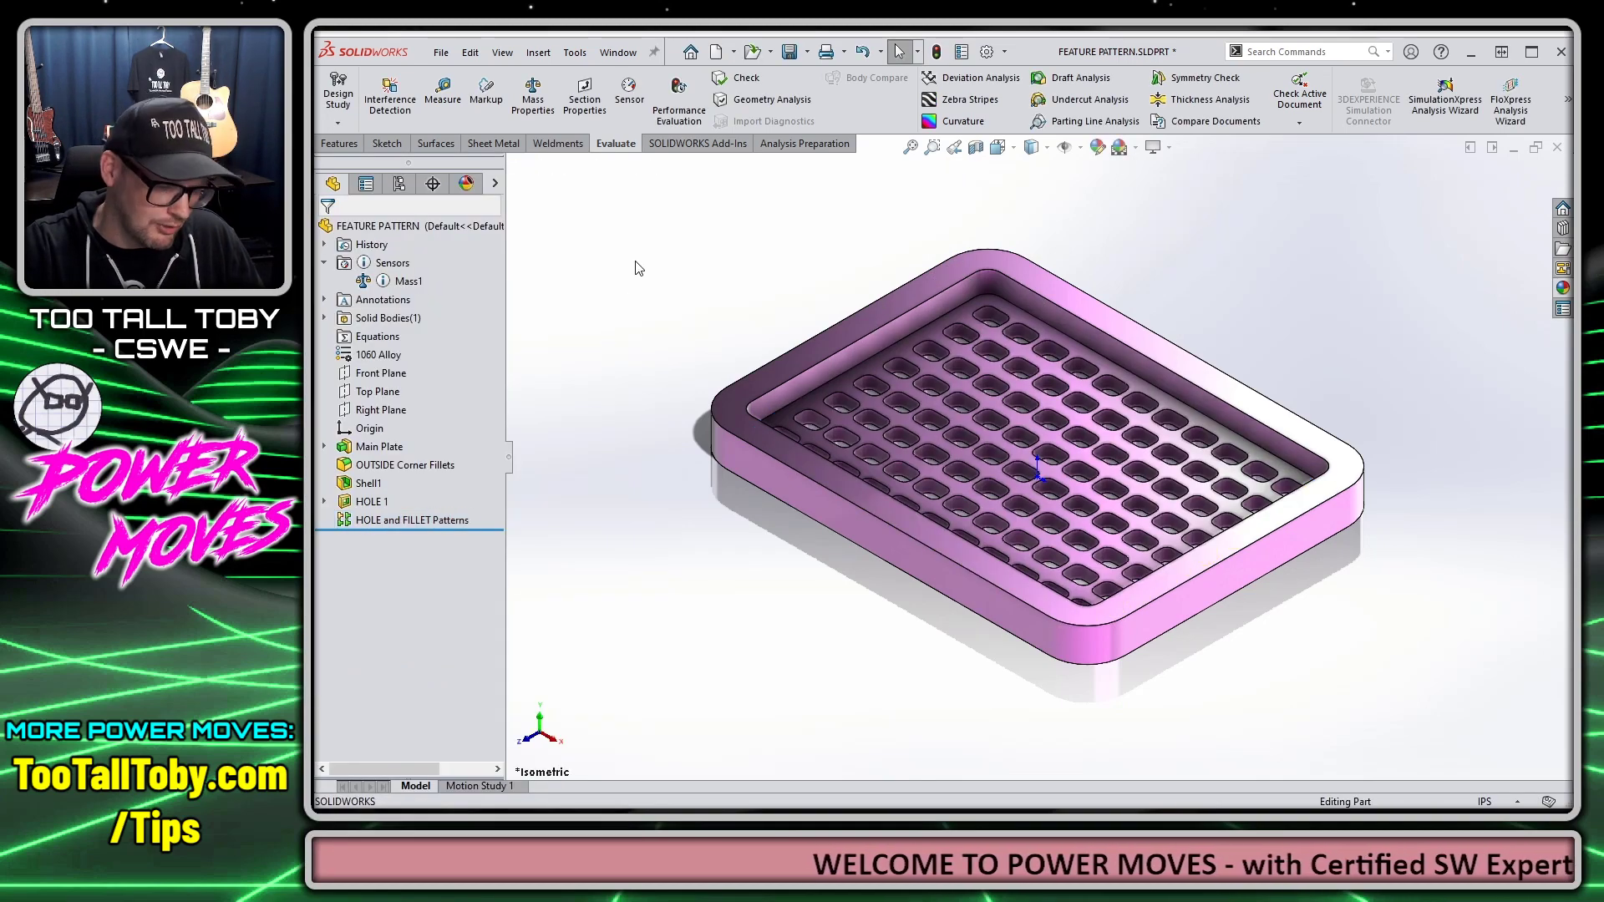
Step: Confirm the tray's 0.11-second rebuild, then switch to the TTT20-1001-Skateboard Assm assembly
left_click(680, 116)
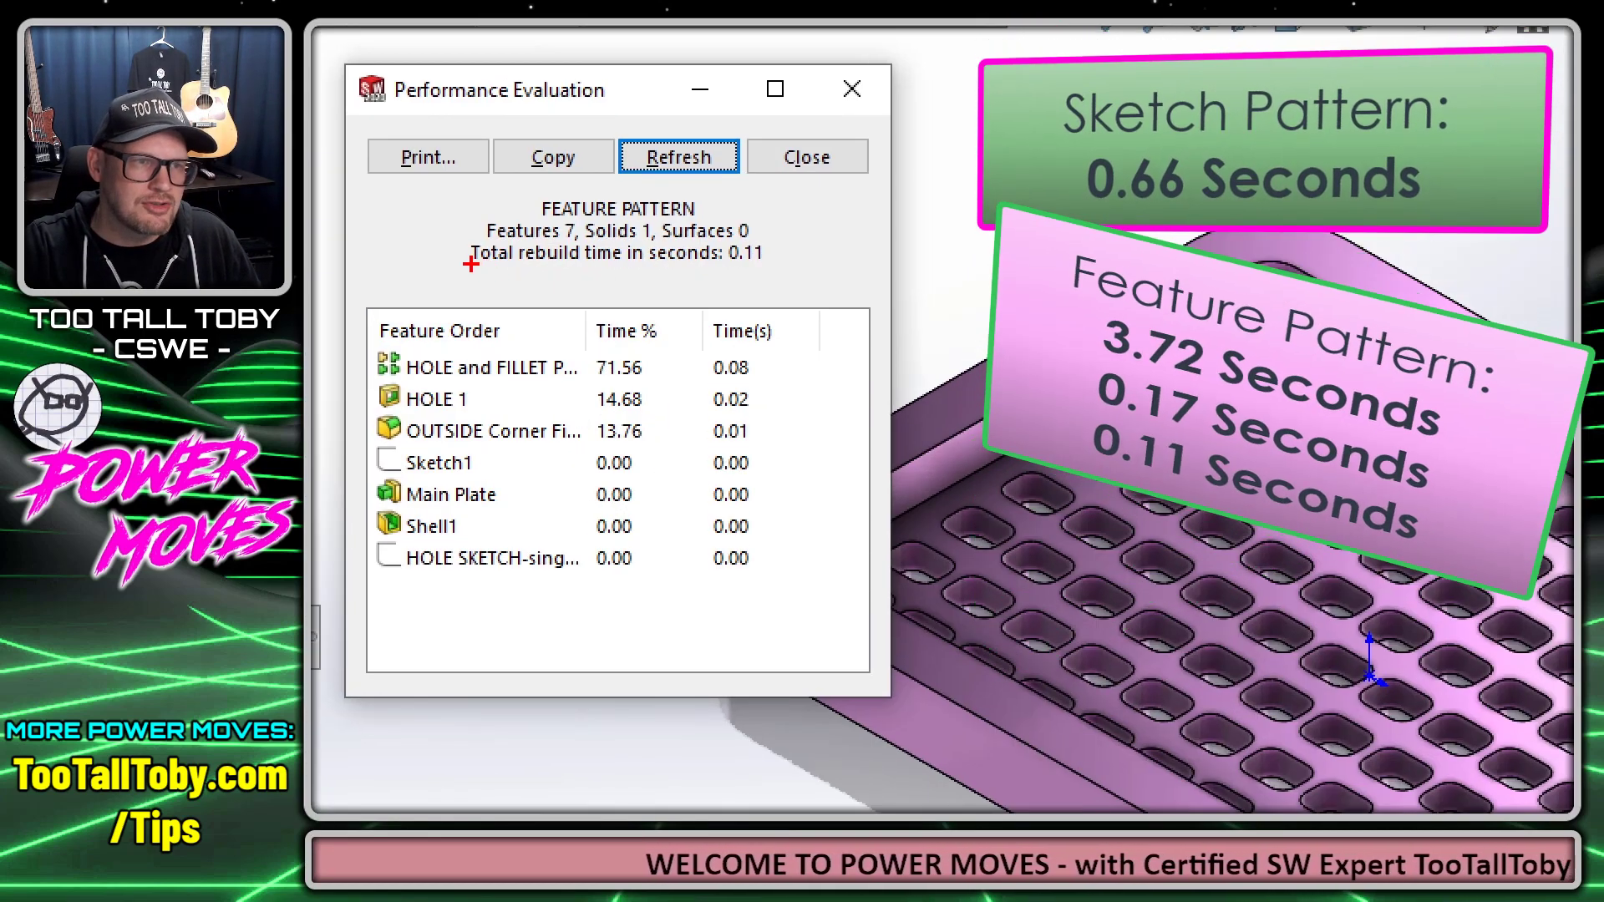
left_click_drag(470, 265, 777, 265)
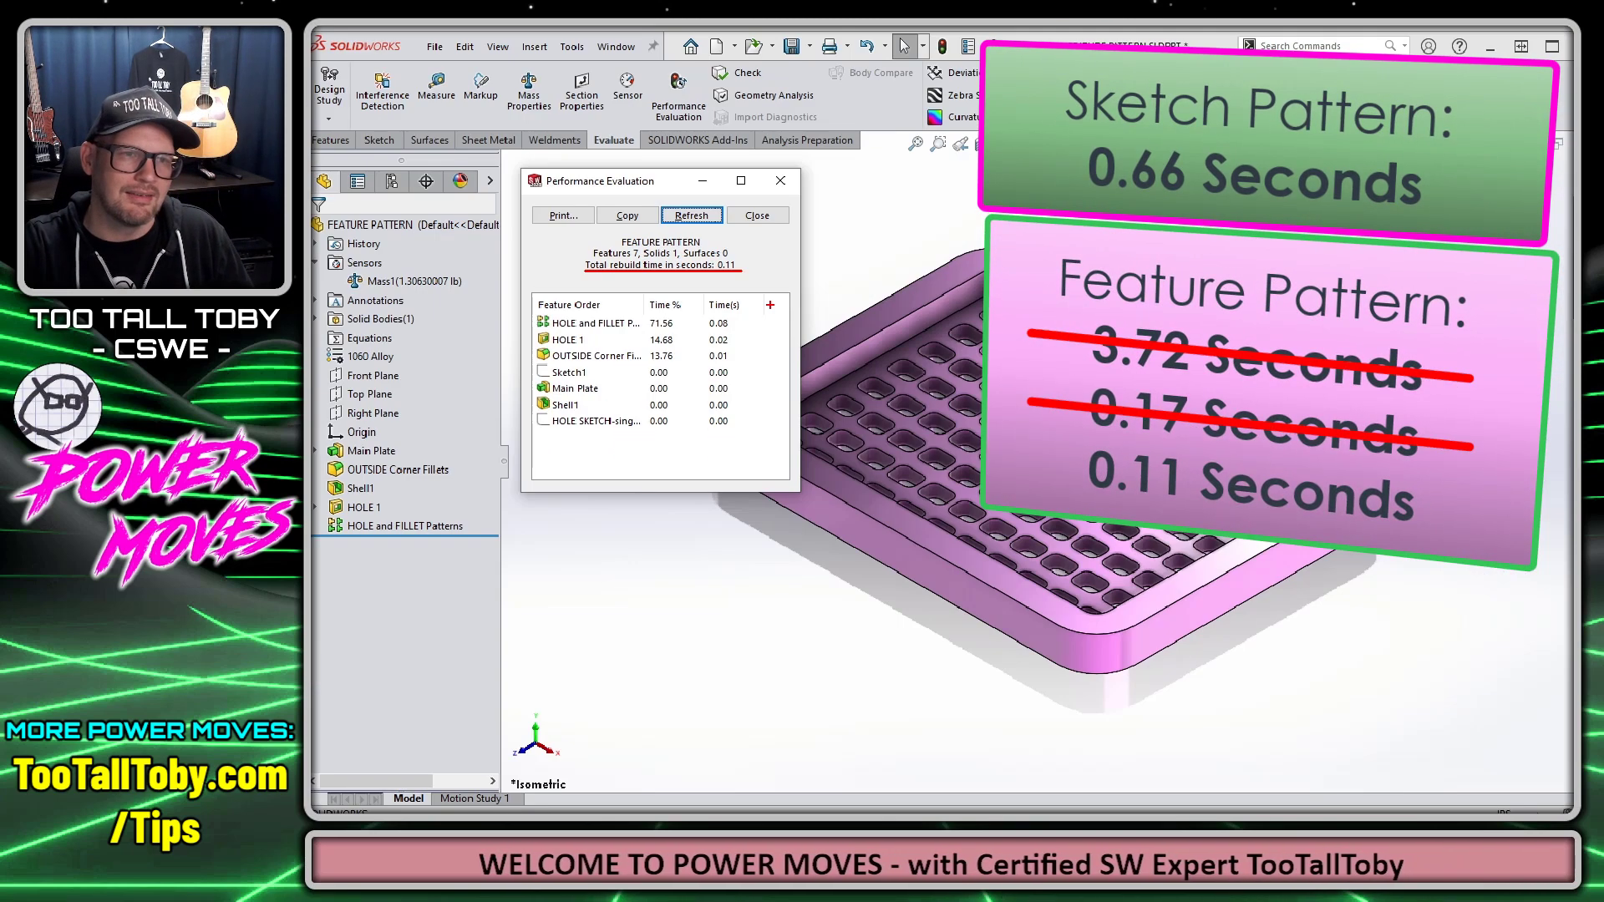
left_click(780, 187)
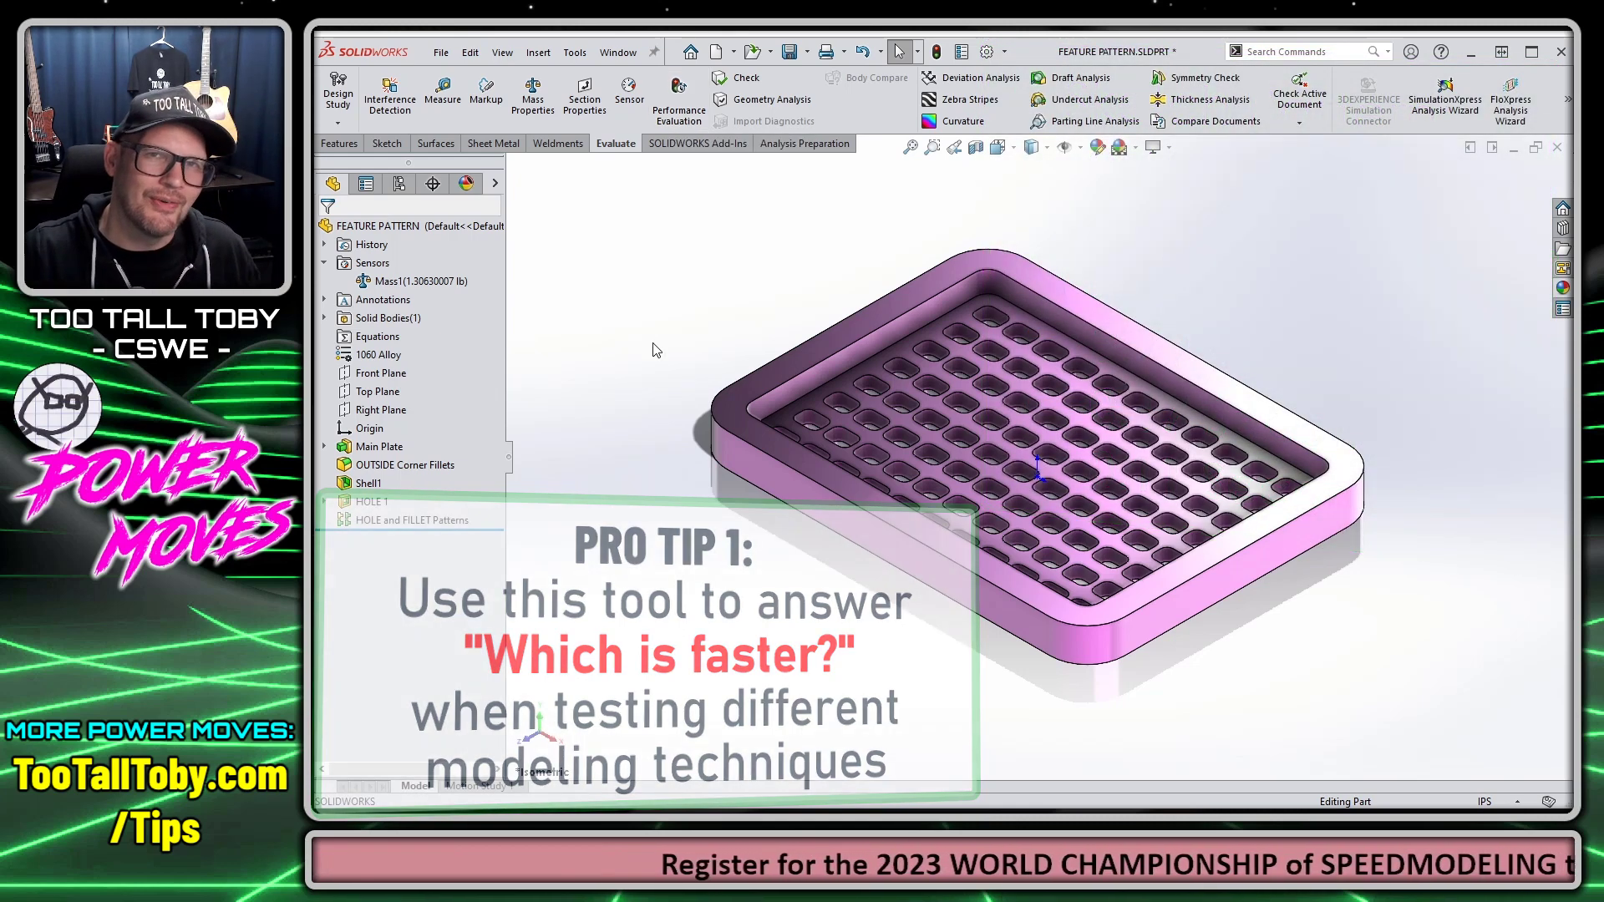
key("ctrl+Tab")
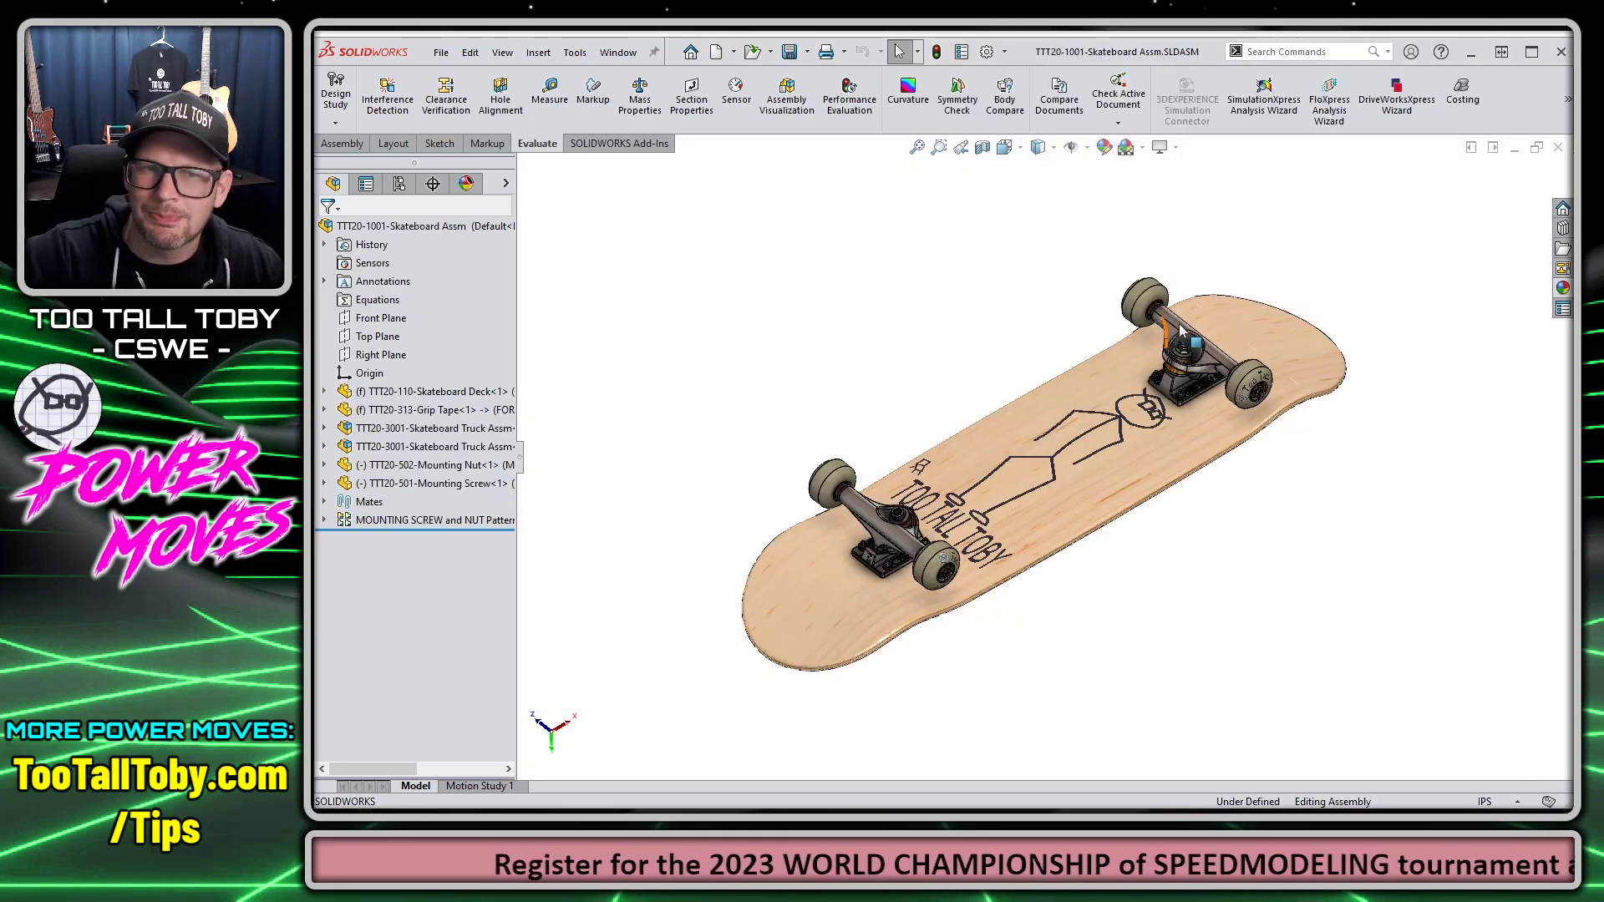
Step: Open TTT20-311-Truck Hanger from the assembly, force a full rebuild, and evaluate its 5.14-second rebuild
left_click(1181, 332)
left_click(1227, 227)
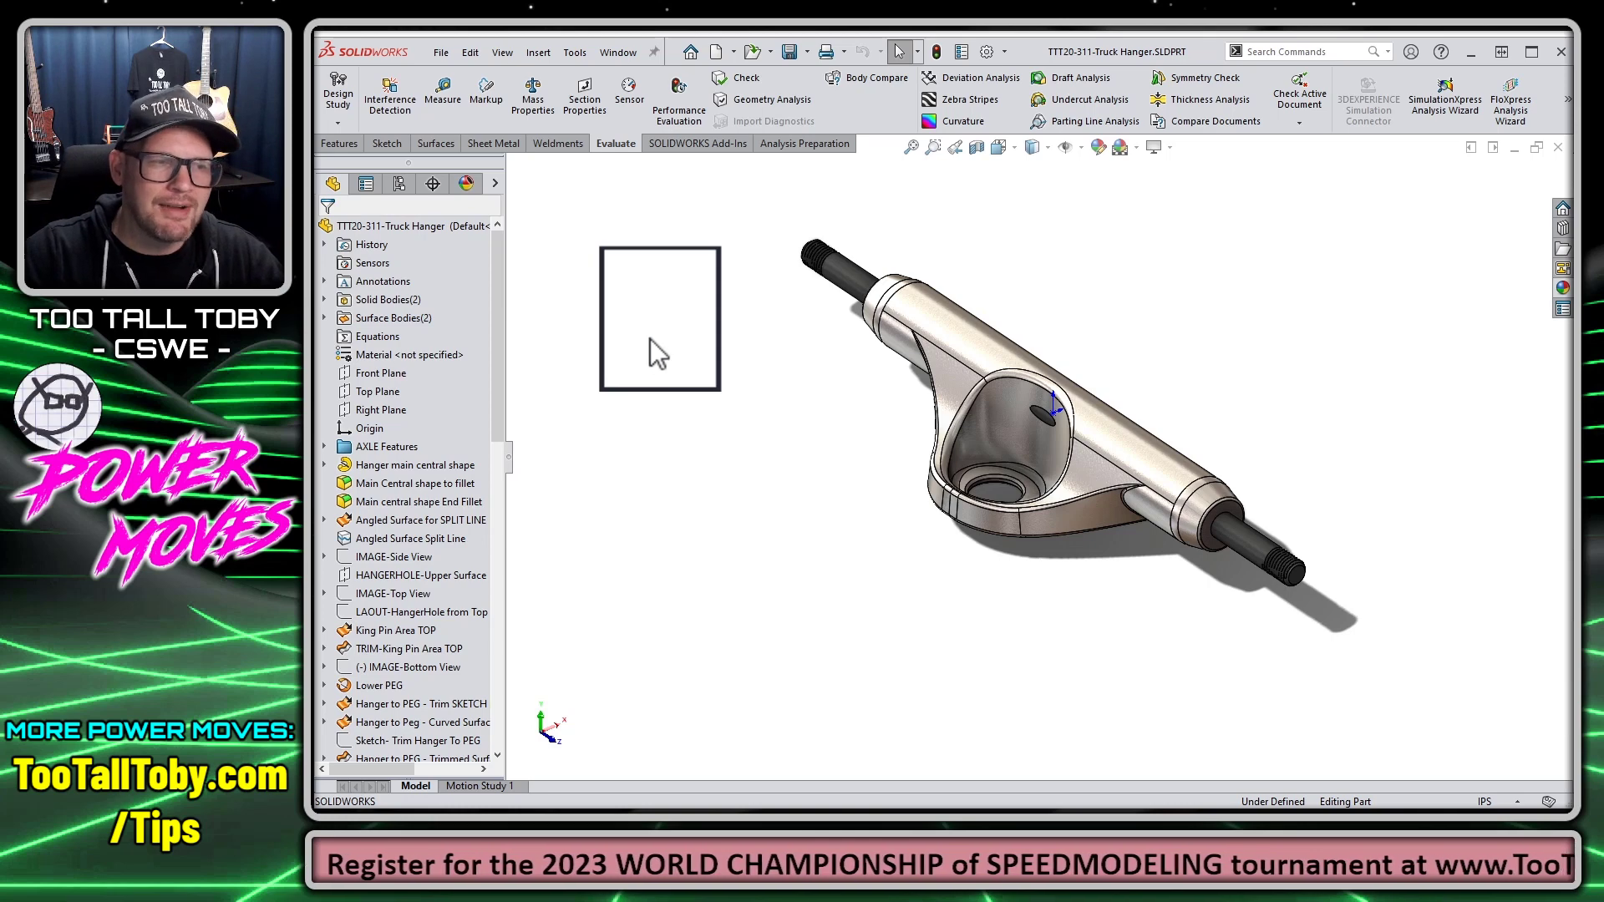
key("ctrl+q")
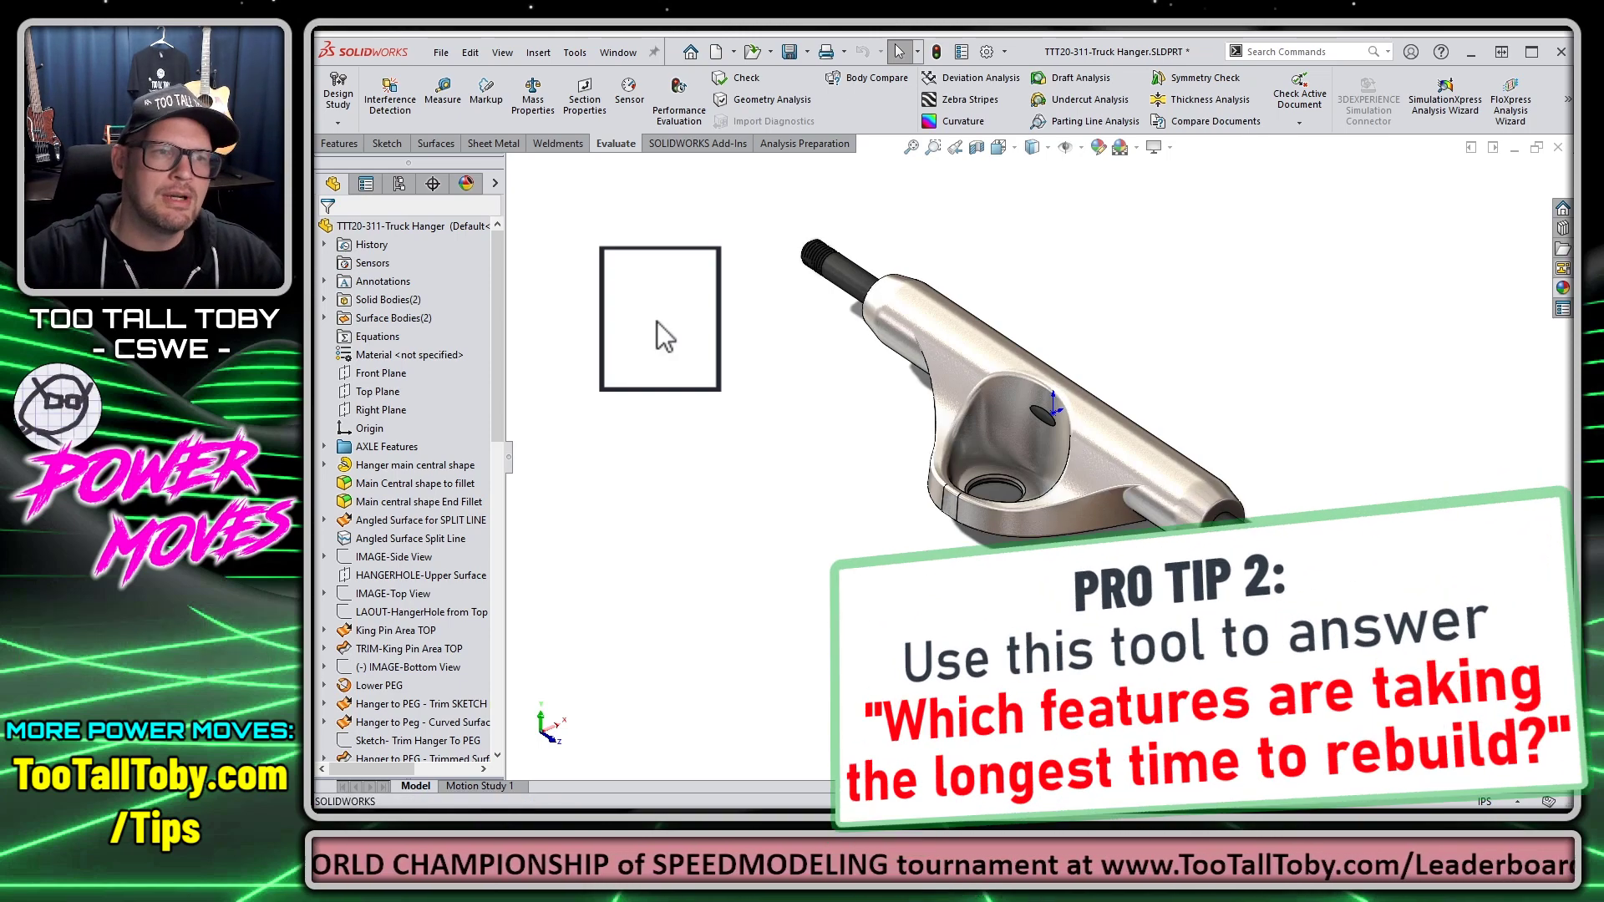
left_click(679, 99)
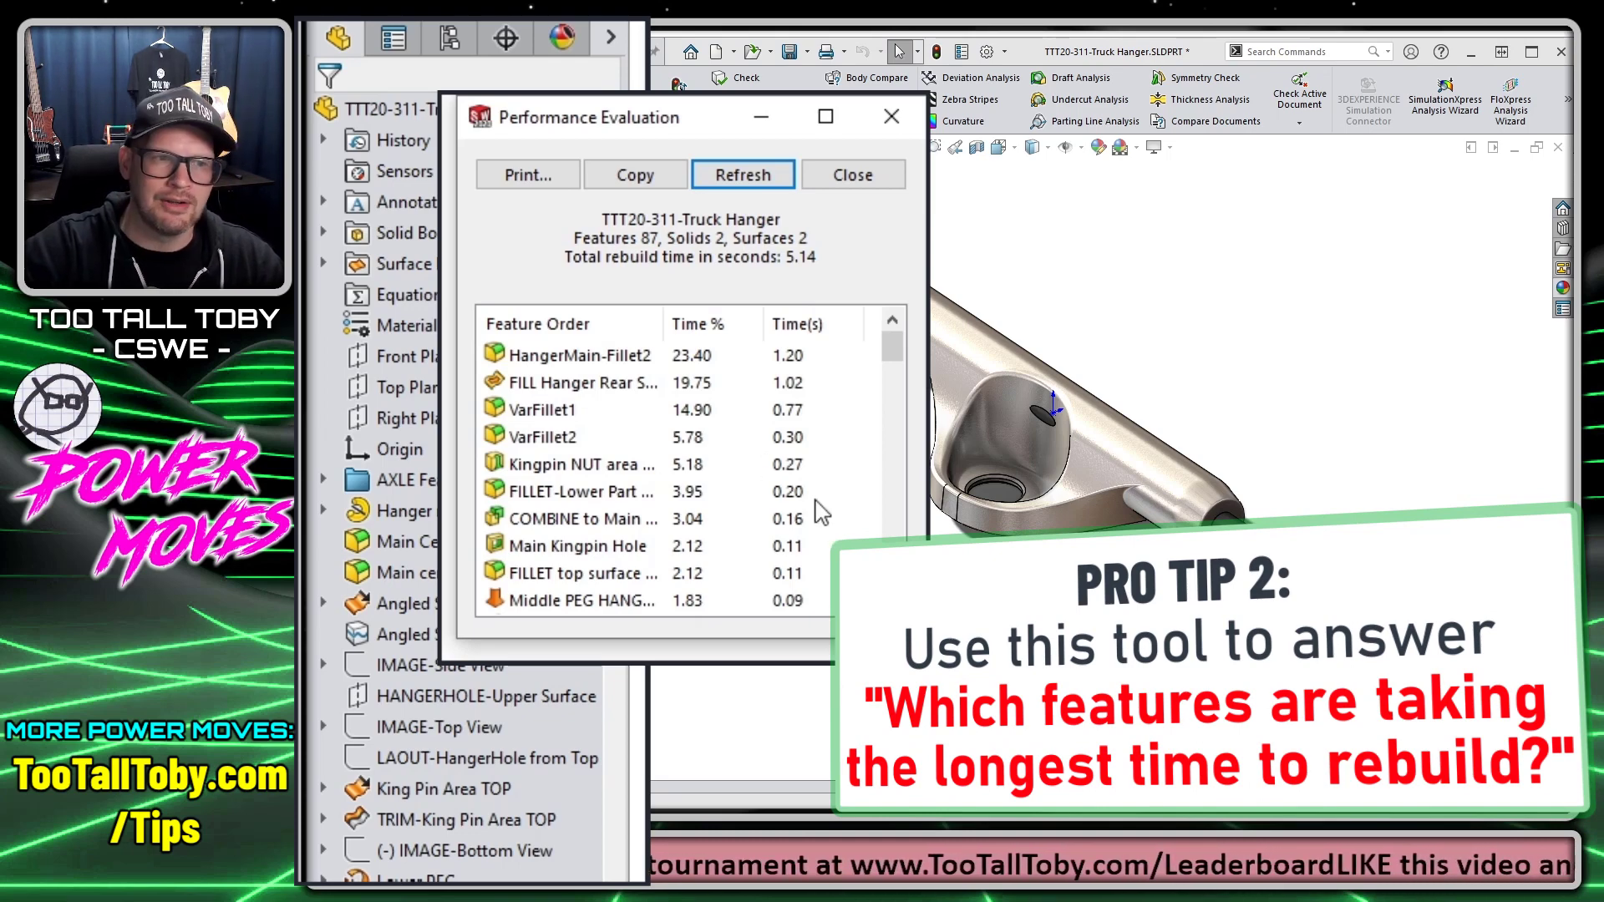
Step: Select HangerMain-Fillet2, the slowest feature at 1.20 seconds, to locate it in the tree
left_click(581, 357)
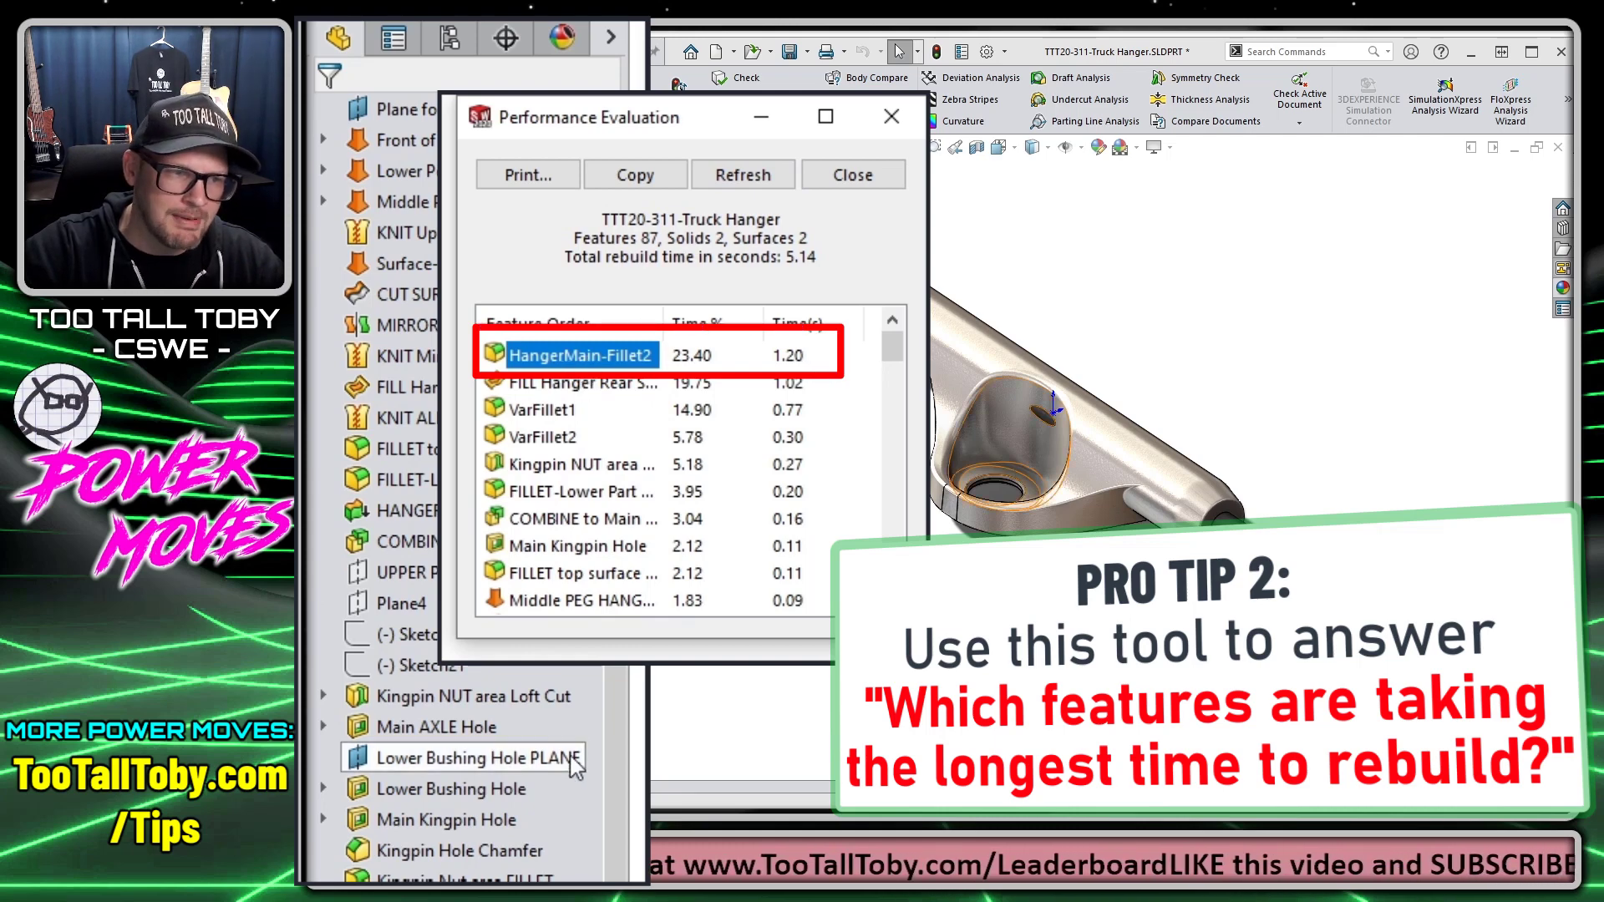
scroll(502, 756, "down", 3)
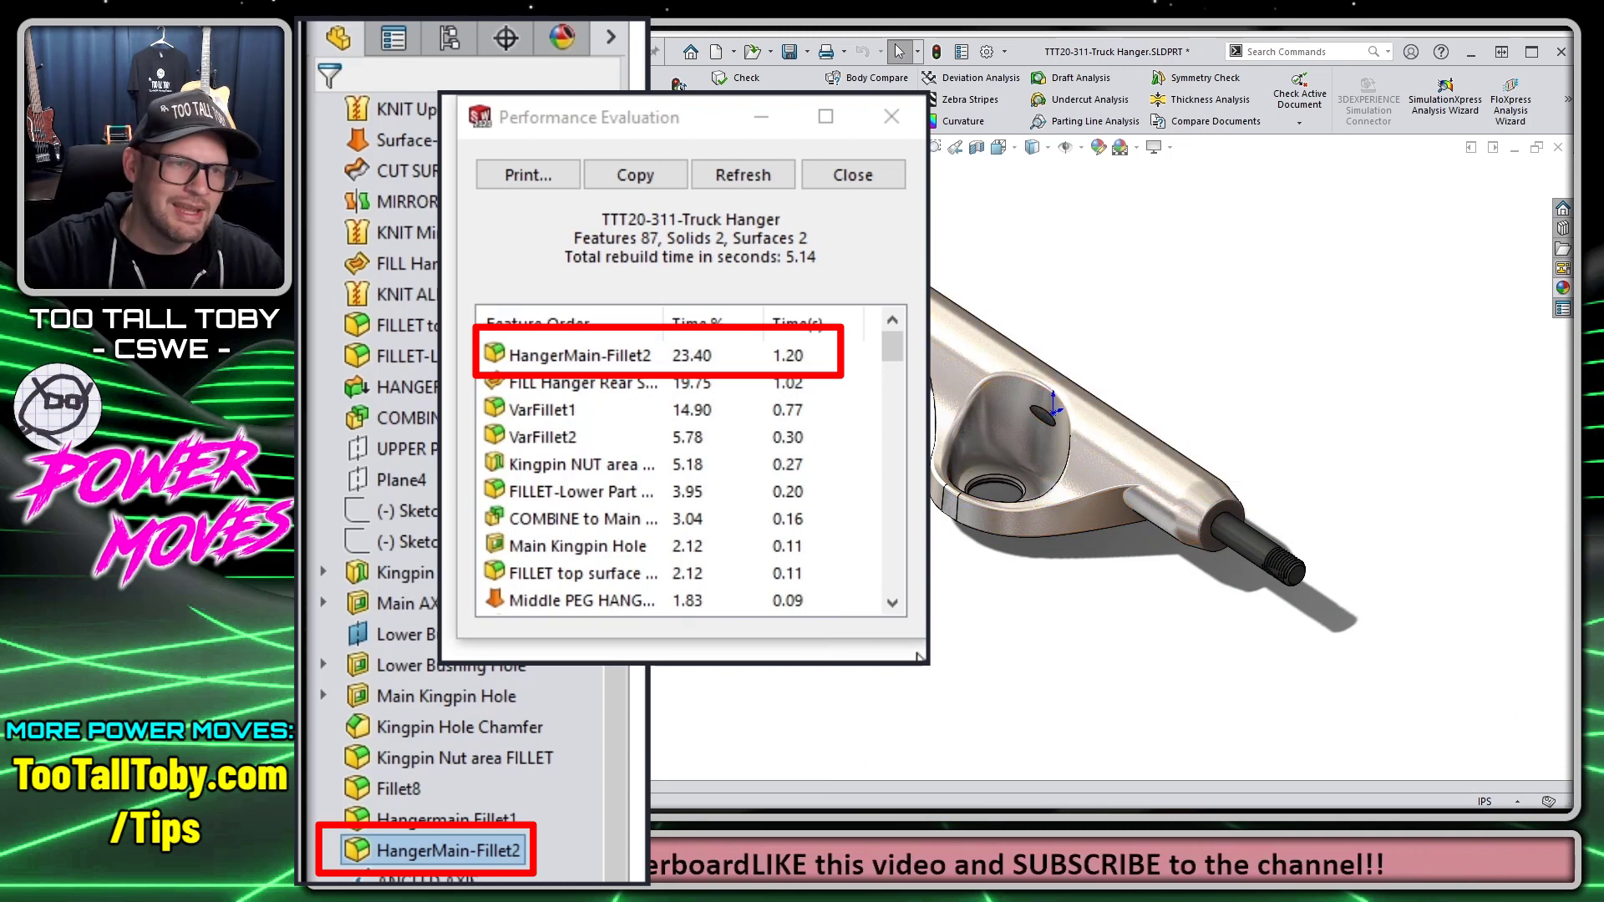
left_click(565, 361)
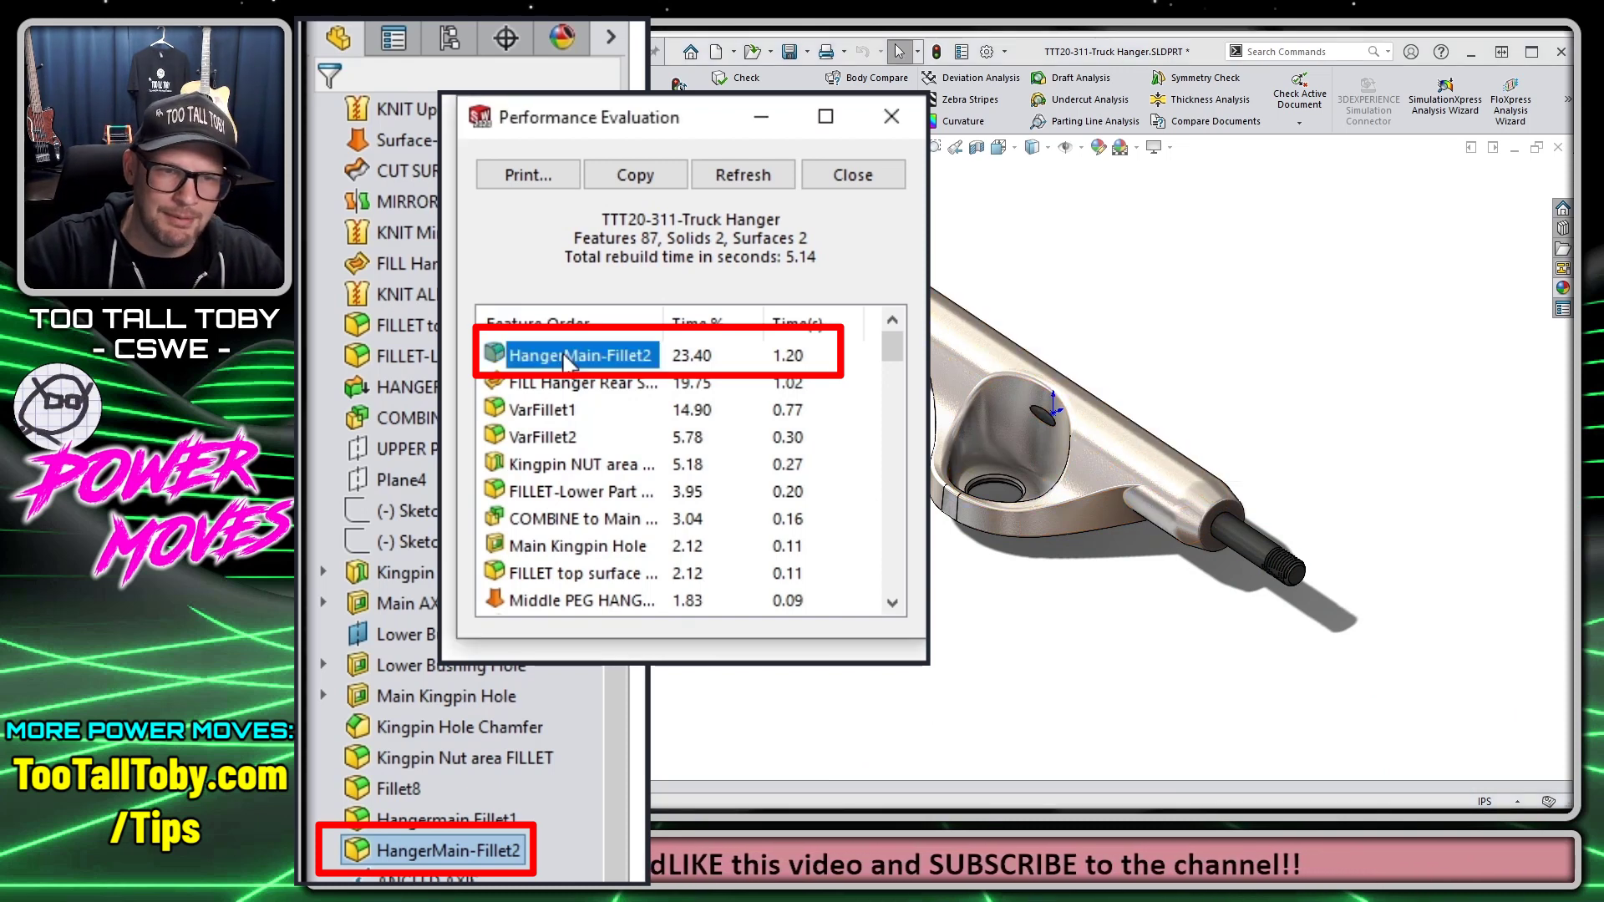
Step: Close the Performance Evaluation report, suppress the HangerMain-Fillet2 fillet, then unsuppress it again
left_click(853, 175)
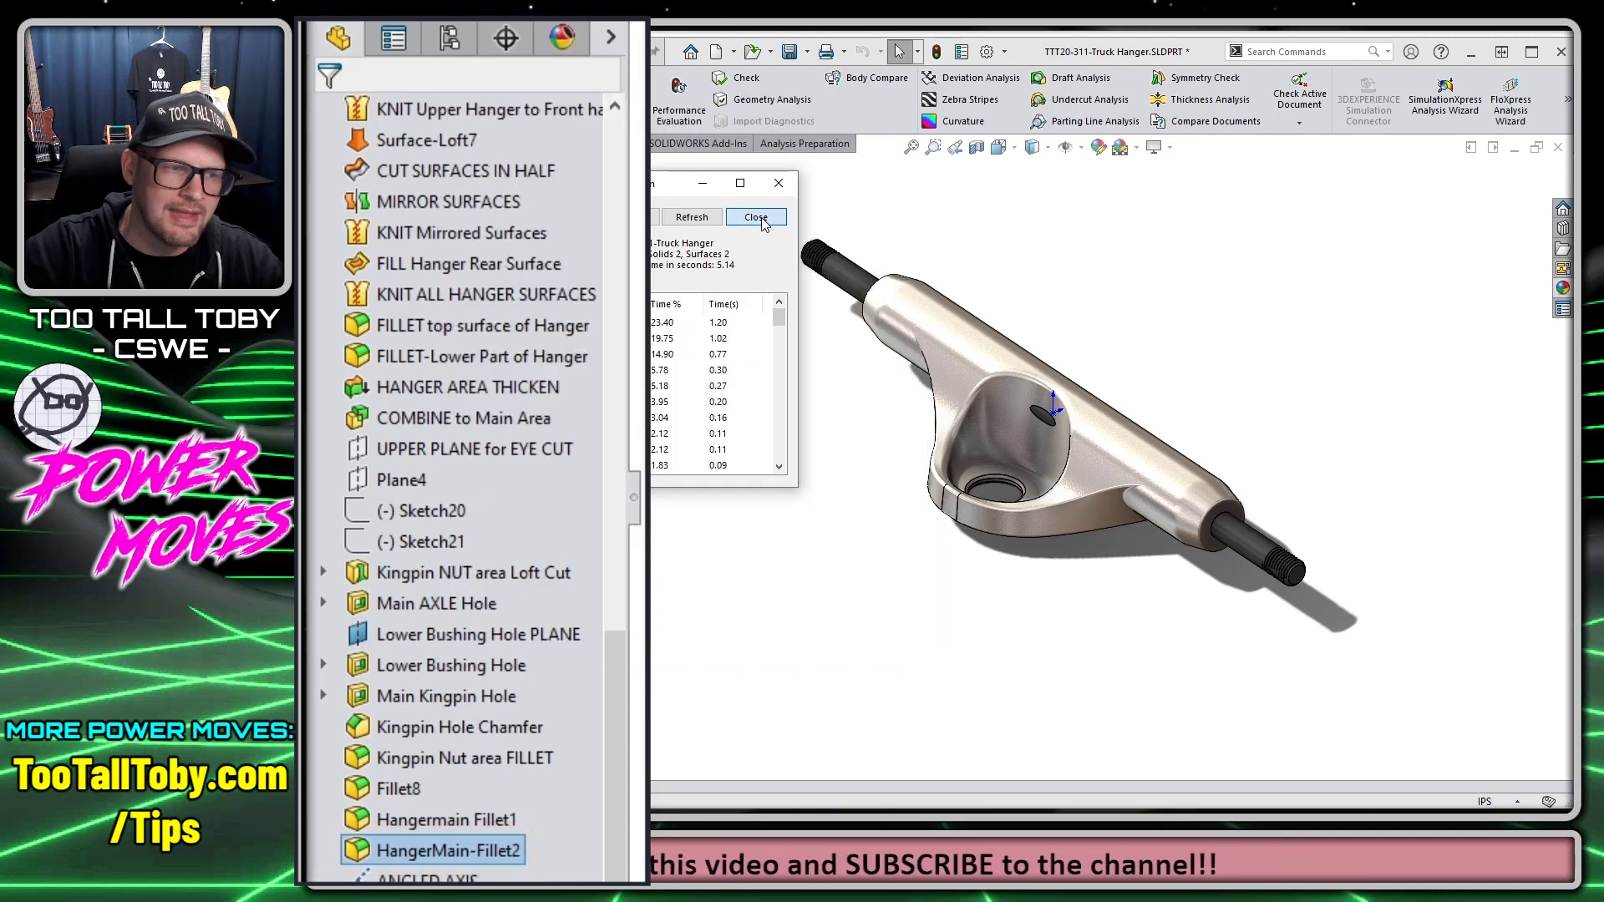
right_click(482, 861)
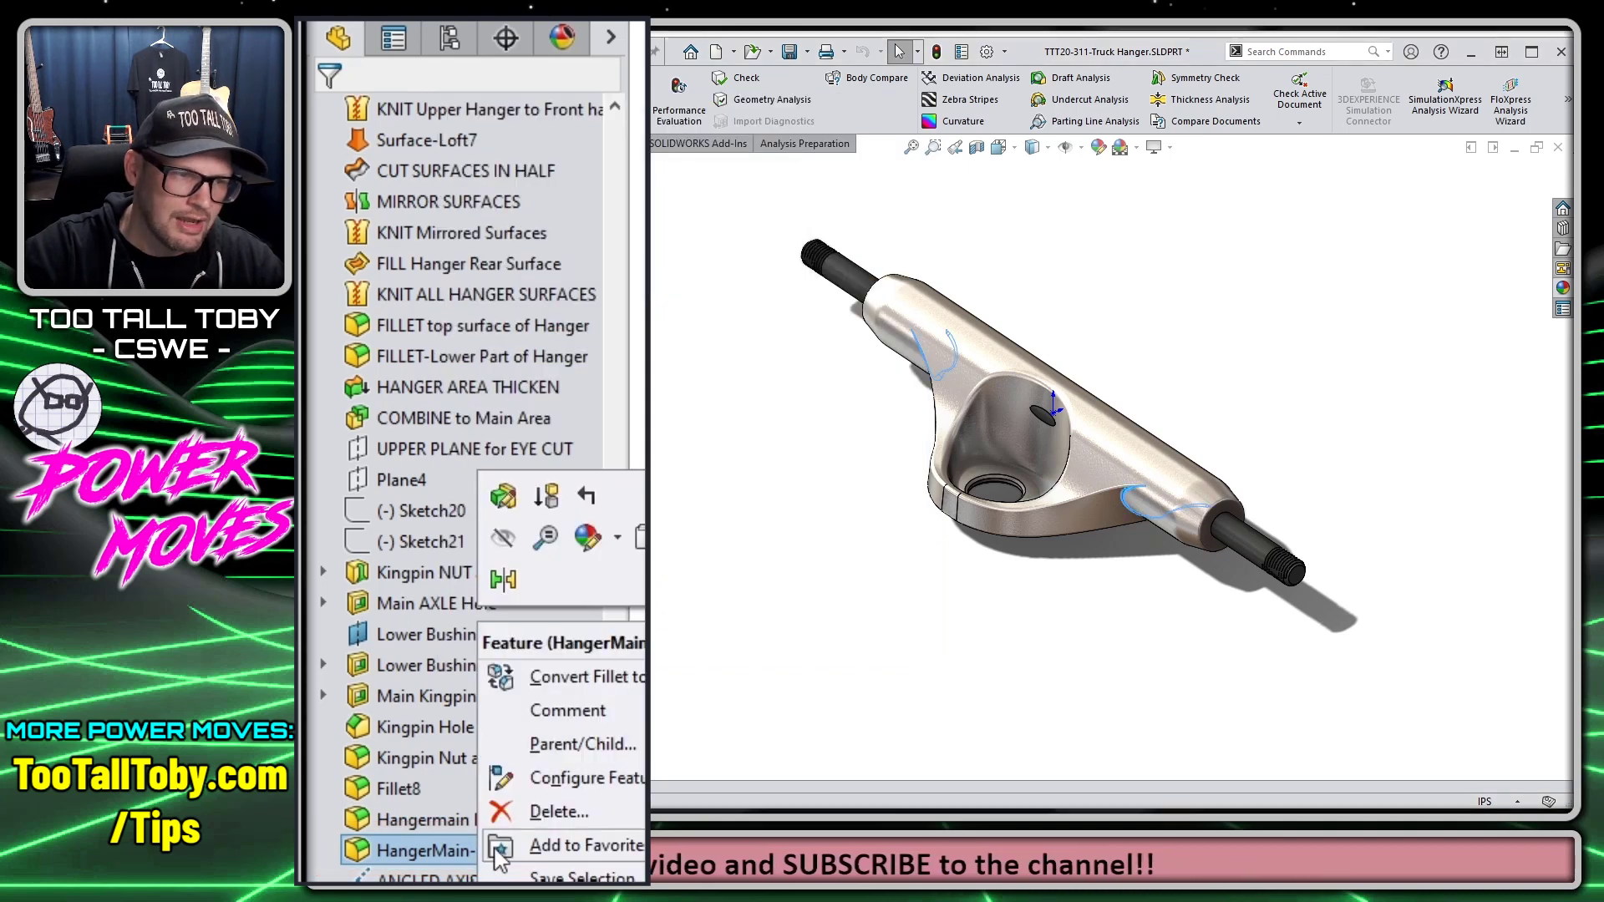
left_click(551, 497)
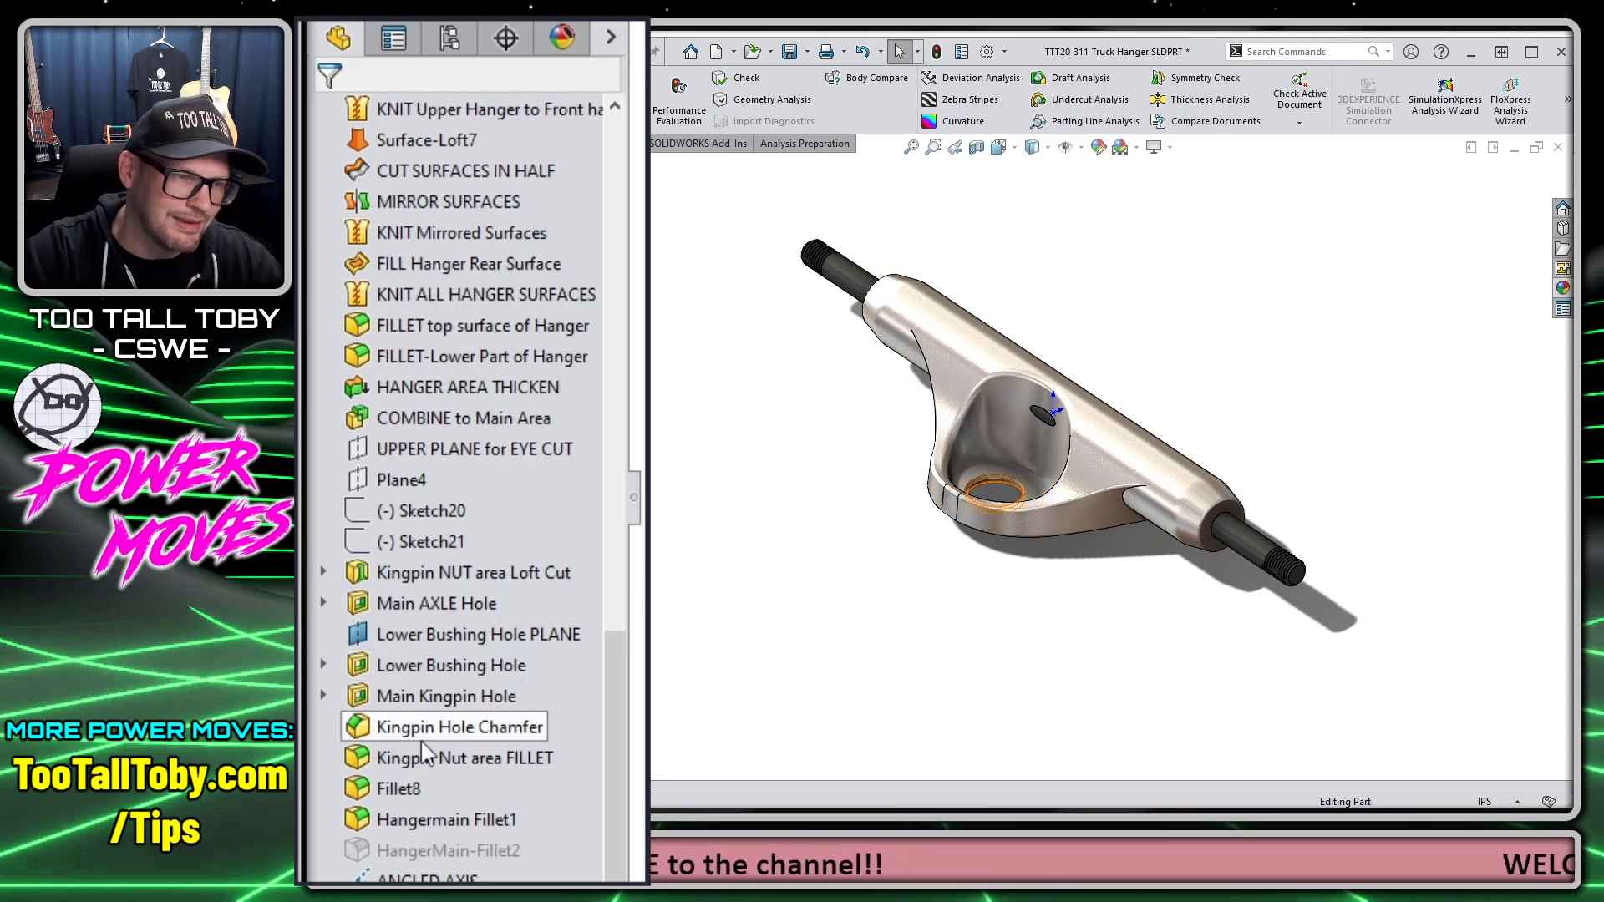
right_click(426, 851)
left_click(516, 487)
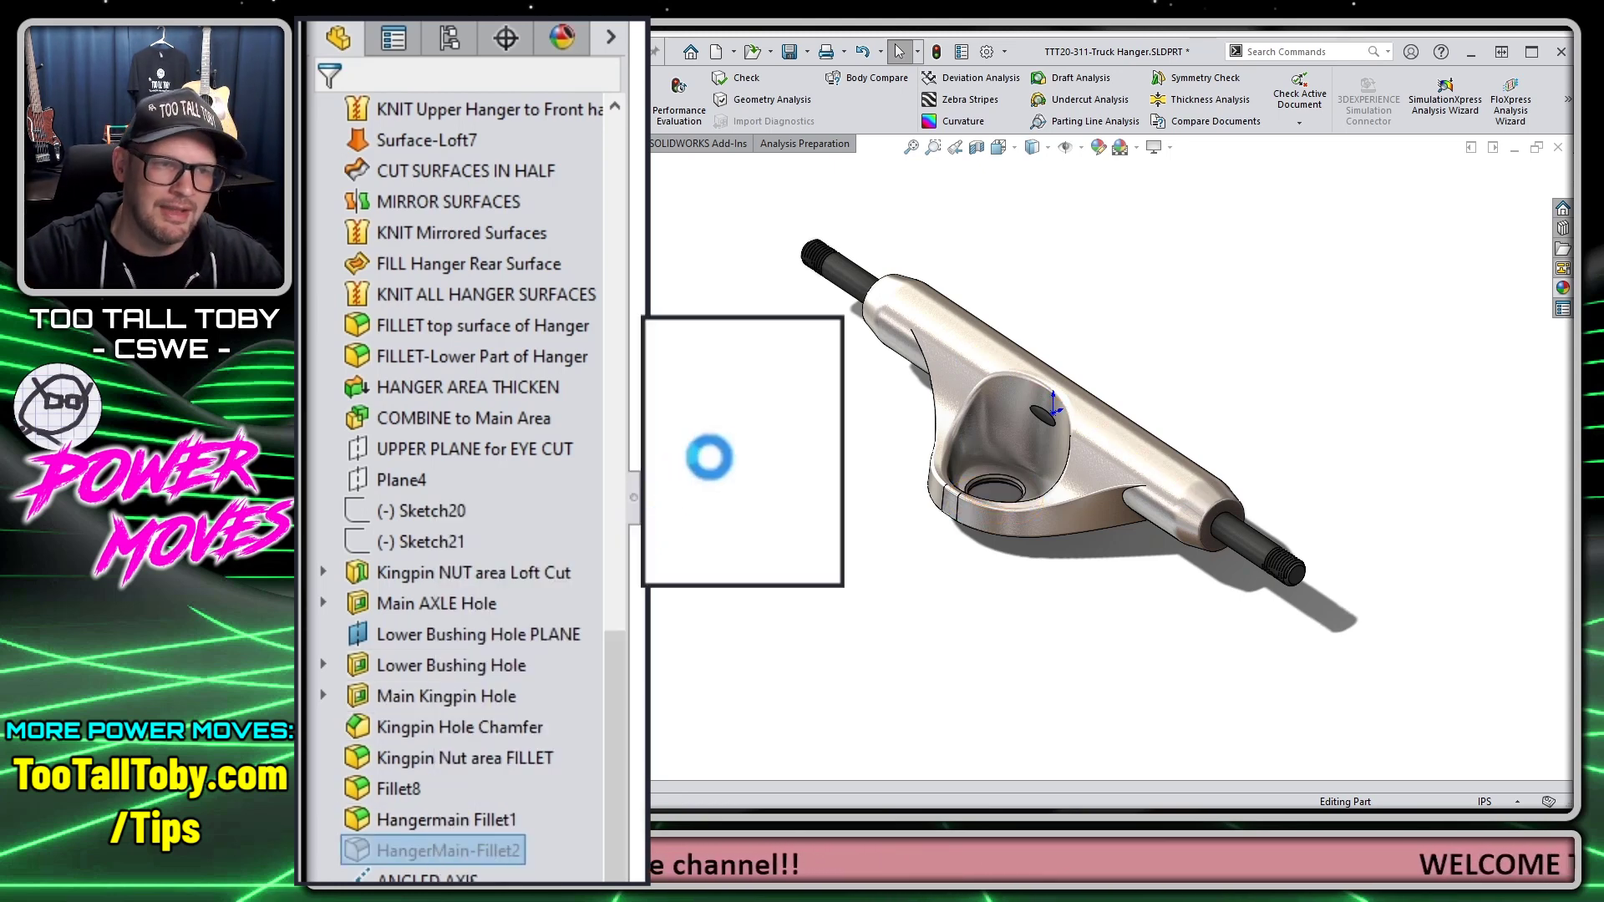